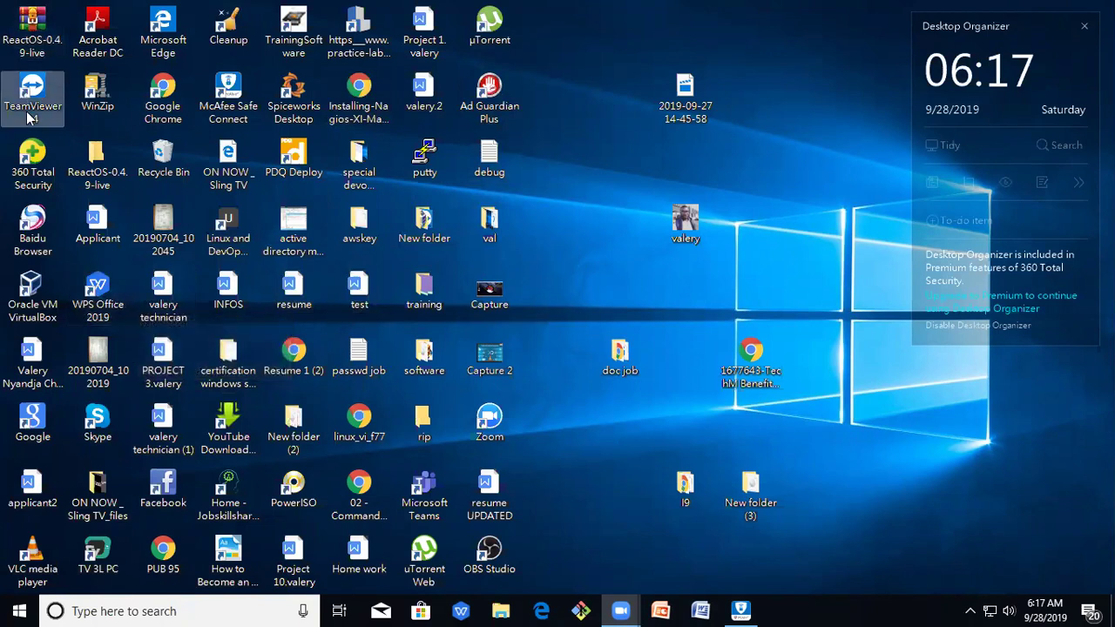
# Step: Launch Oracle VM VirtualBox from its desktop shortcut
pyautogui.doubleClick(41, 297)
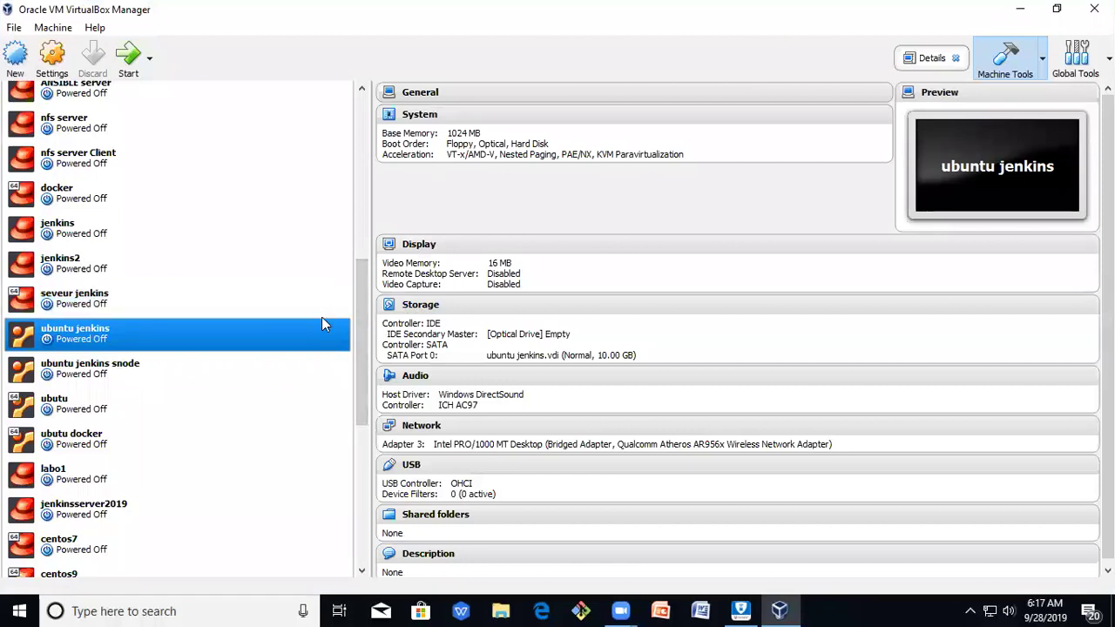
# Step: Browse the existing virtual machines in the list, including the CentOS ones
pyautogui.moveTo(364, 341)
pyautogui.mouseDown()
pyautogui.moveTo(387, 161)
pyautogui.moveTo(361, 222)
pyautogui.moveTo(305, 494)
pyautogui.mouseUp()
pyautogui.click(88, 482)
pyautogui.click(87, 521)
pyautogui.click(82, 367)
pyautogui.click(93, 316)
pyautogui.click(105, 233)
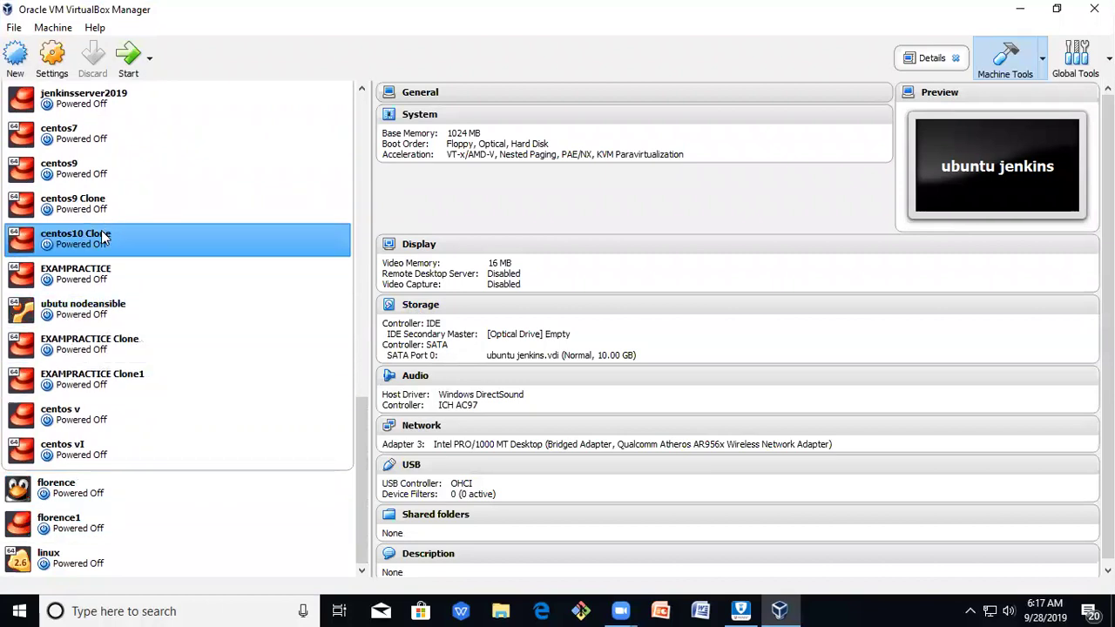
pyautogui.scroll(9, 109, 213)
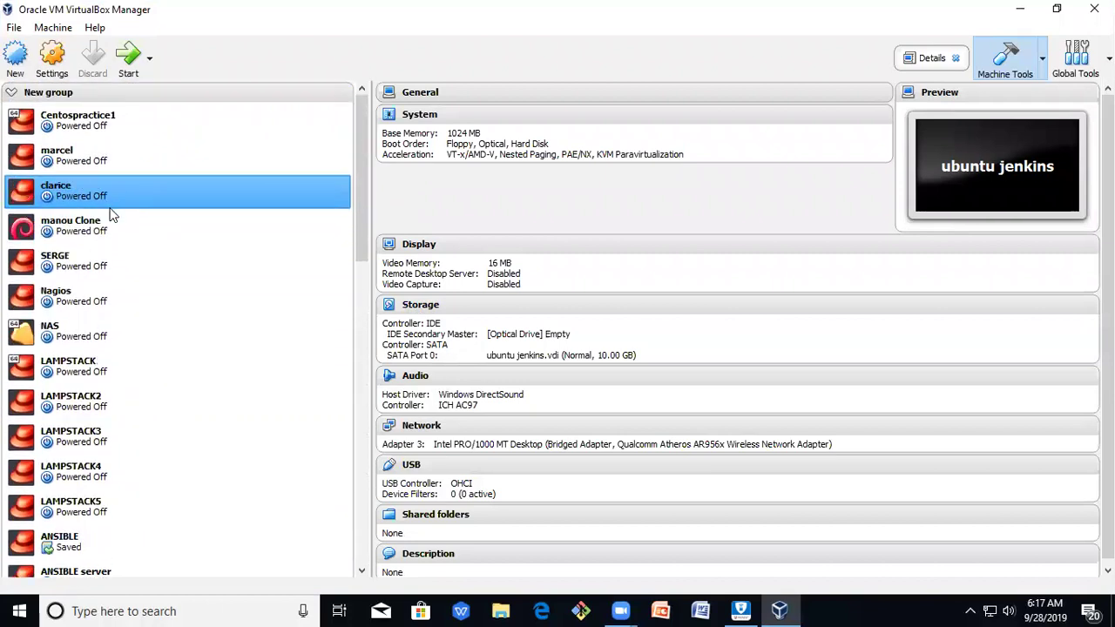
# Step: Review the details of the Centospractice1 machine
pyautogui.click(111, 121)
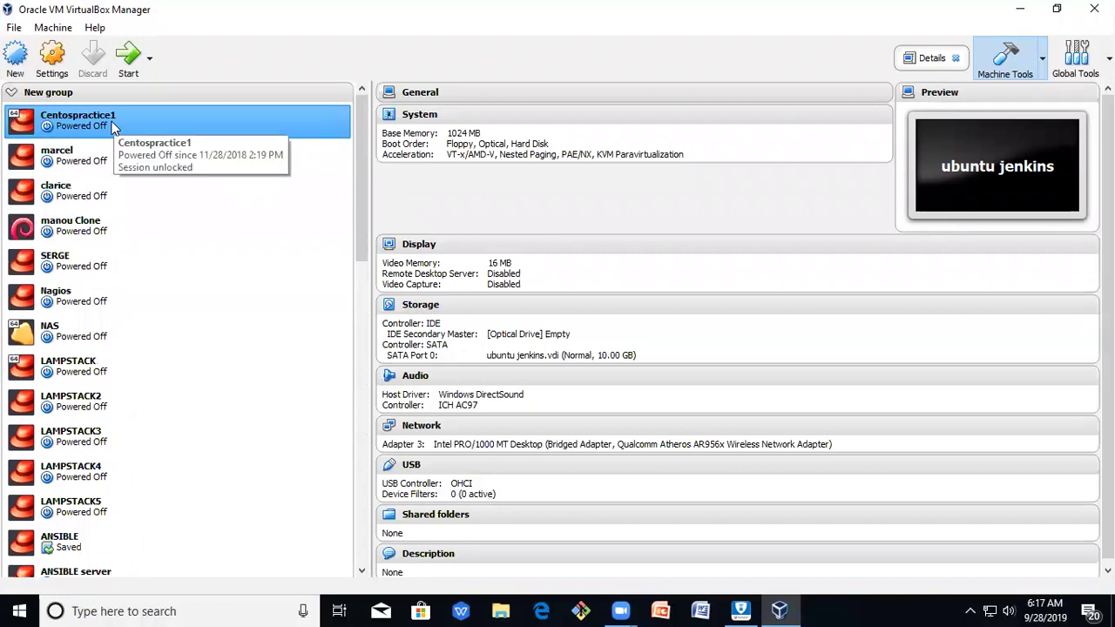
pyautogui.scroll(-6, 111, 121)
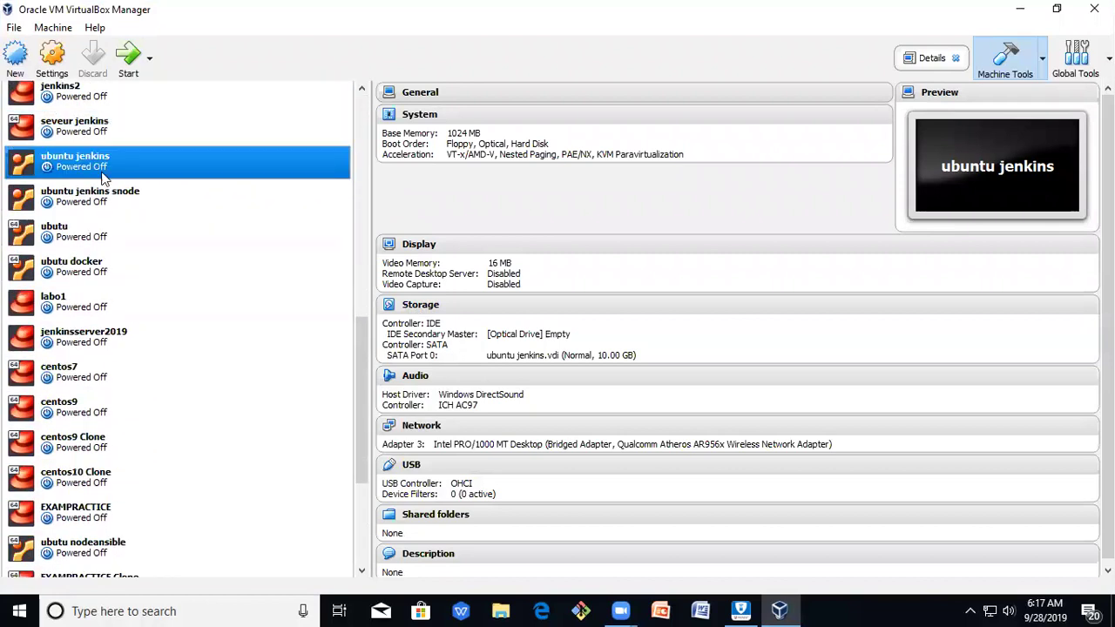
pyautogui.scroll(-3, 103, 177)
pyautogui.scroll(4, 108, 257)
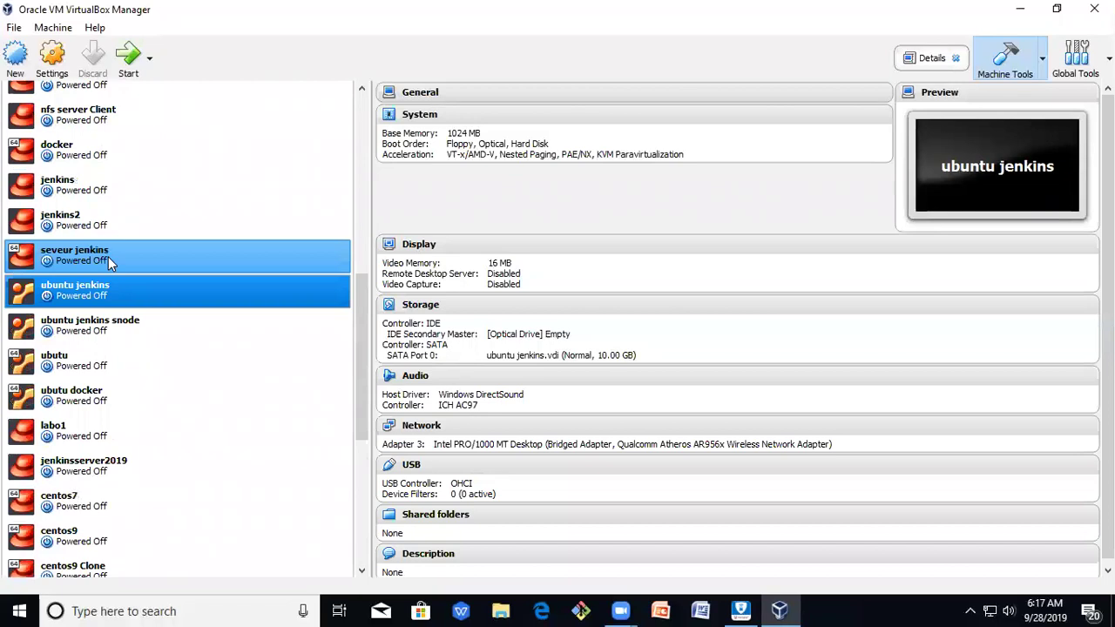
pyautogui.scroll(7, 108, 257)
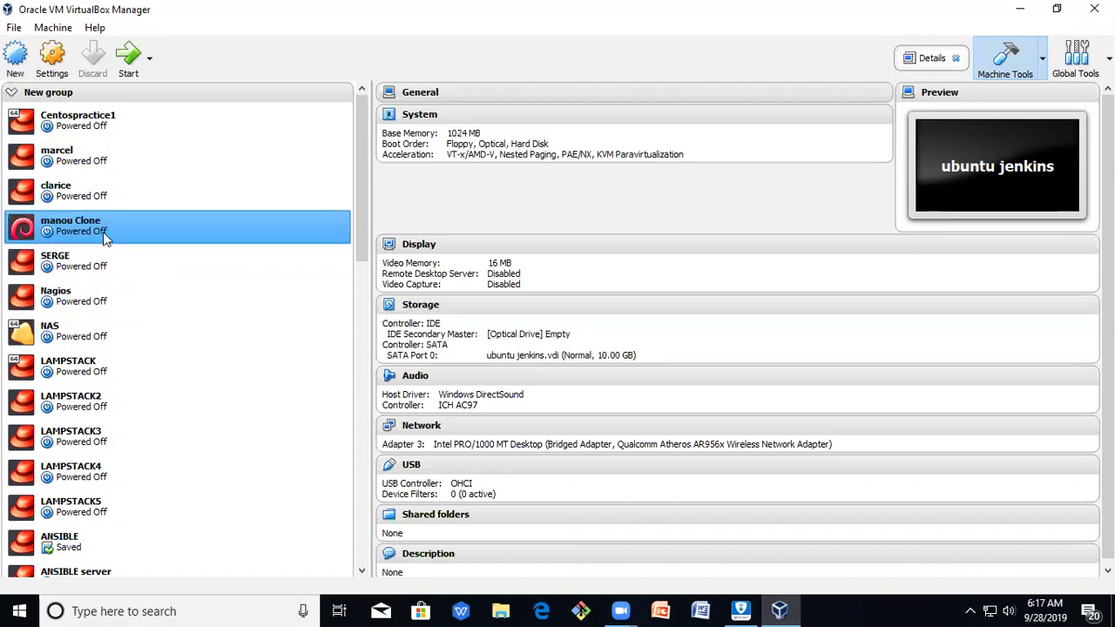
pyautogui.scroll(-10, 110, 214)
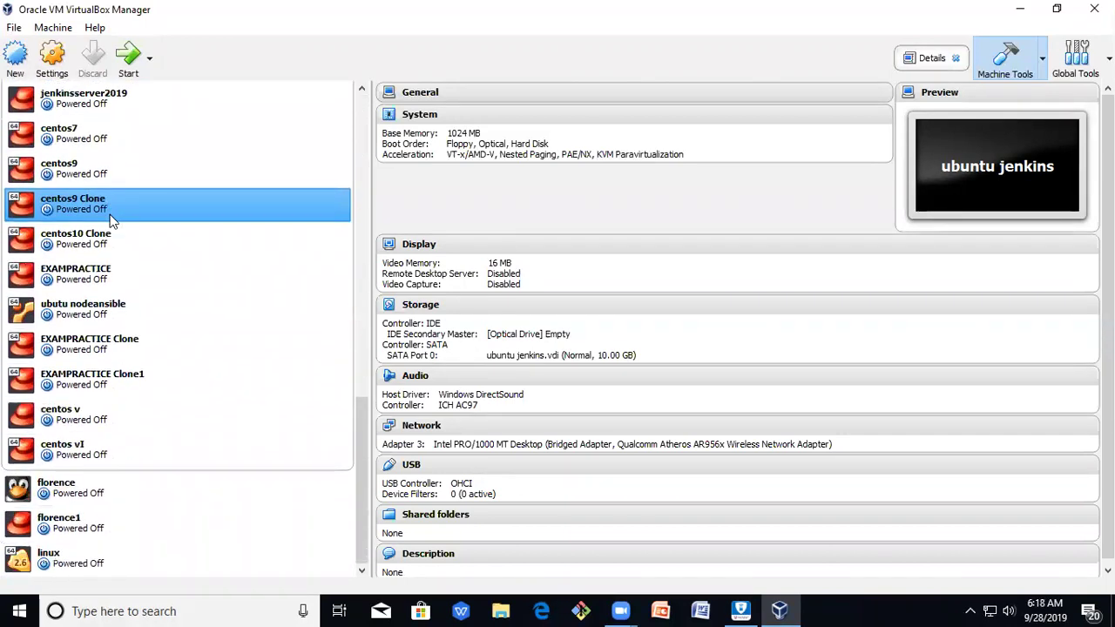
pyautogui.scroll(4, 114, 309)
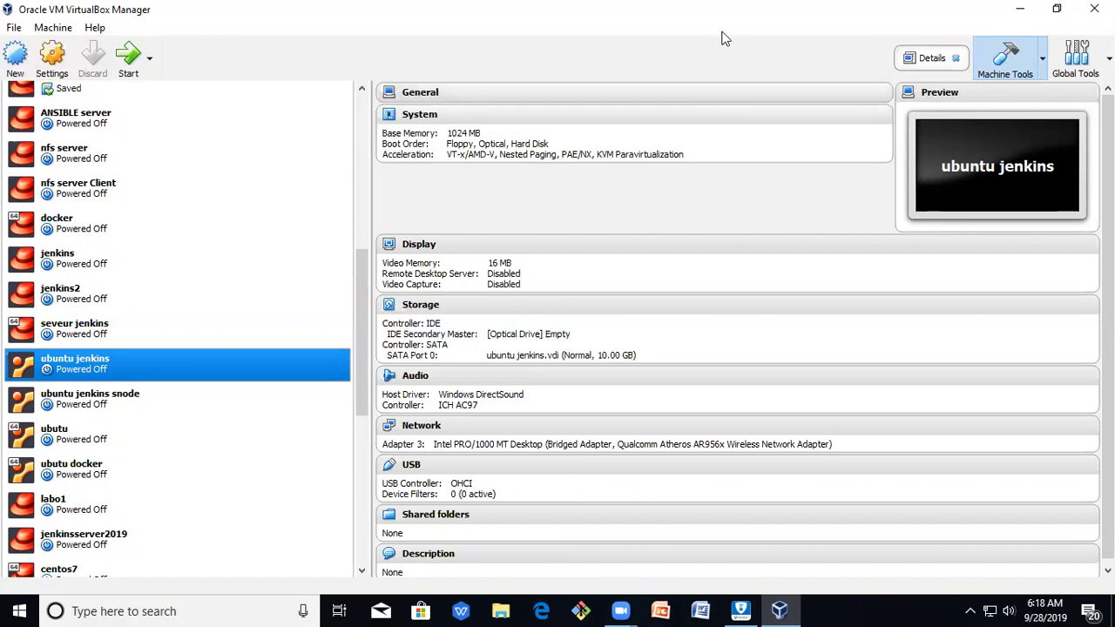
# Step: Name the new machine 'CENTOS 14', keeping type Linux and version Red Hat (64-bit)
pyautogui.click(15, 57)
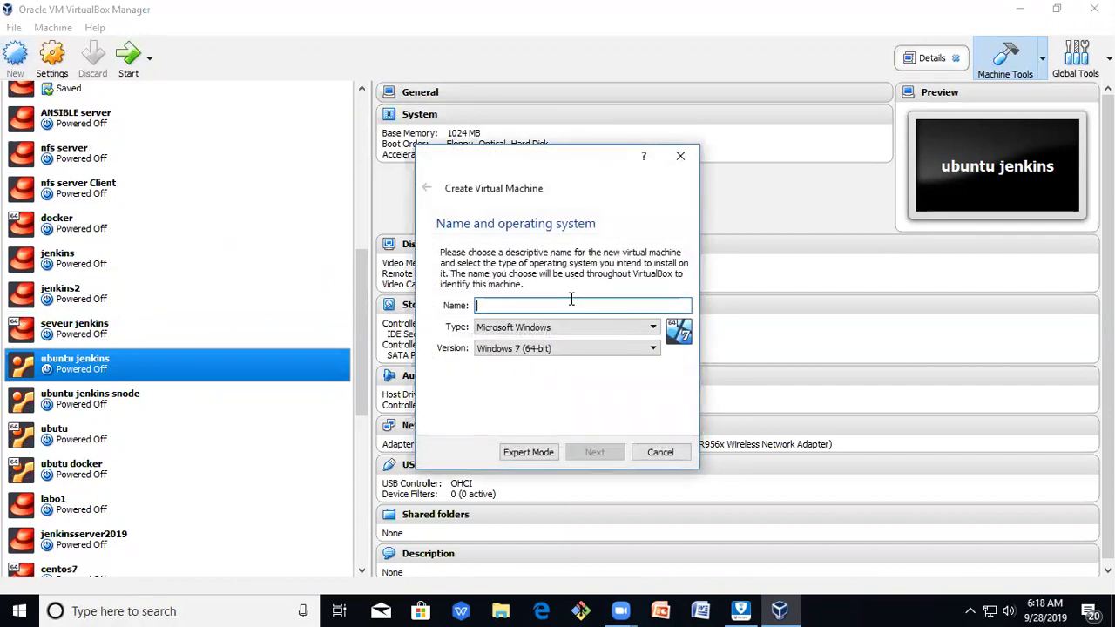
pyautogui.write('CENTOS')
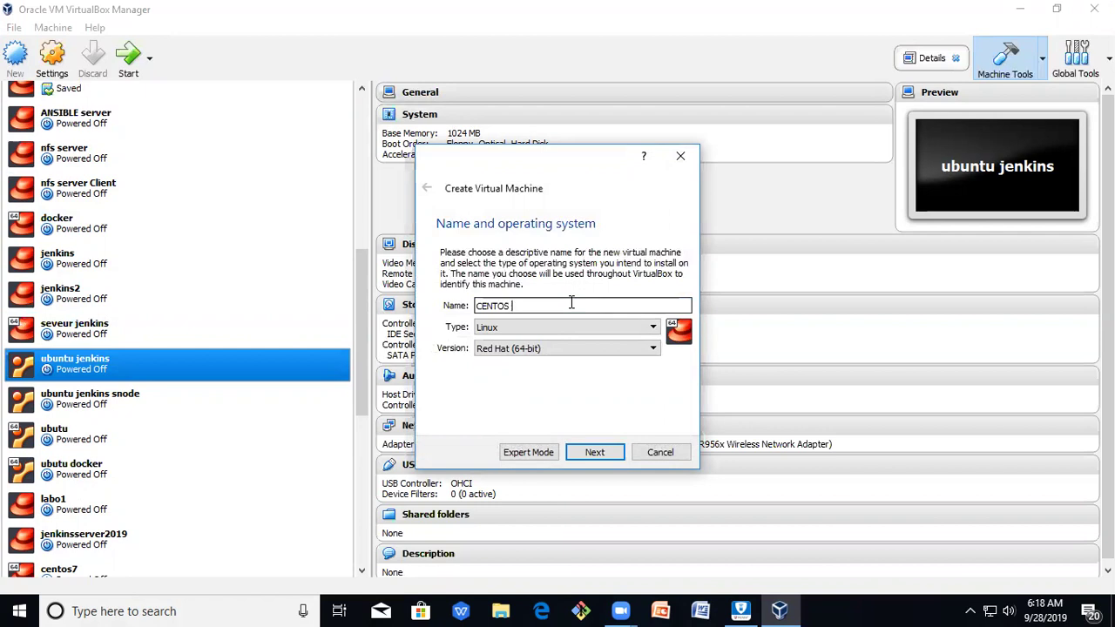
pyautogui.write('14')
pyautogui.click(611, 328)
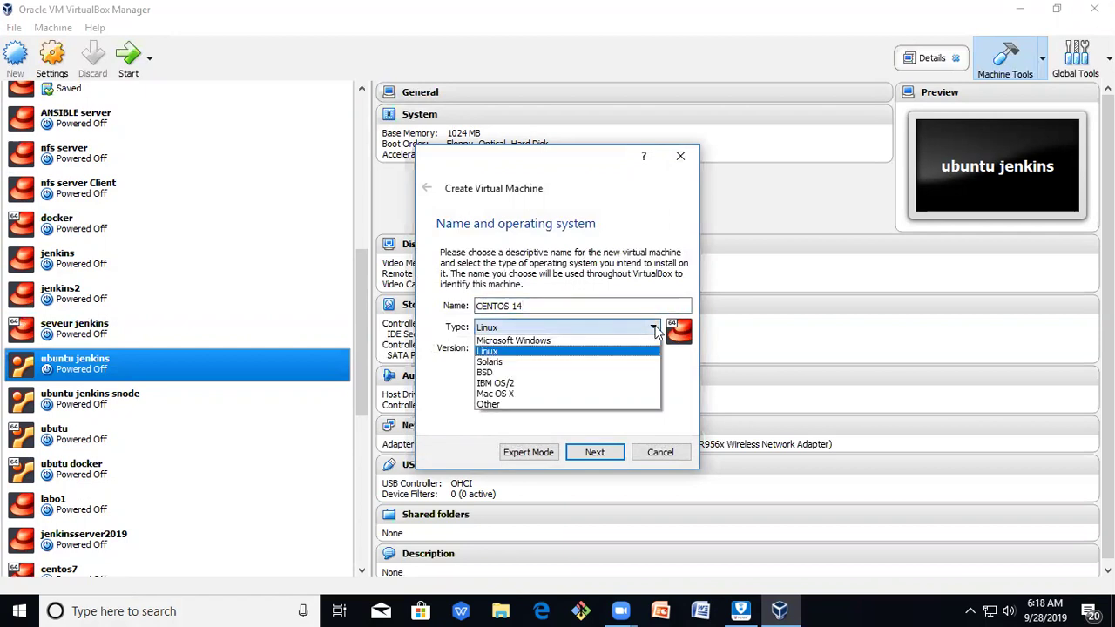
pyautogui.click(653, 328)
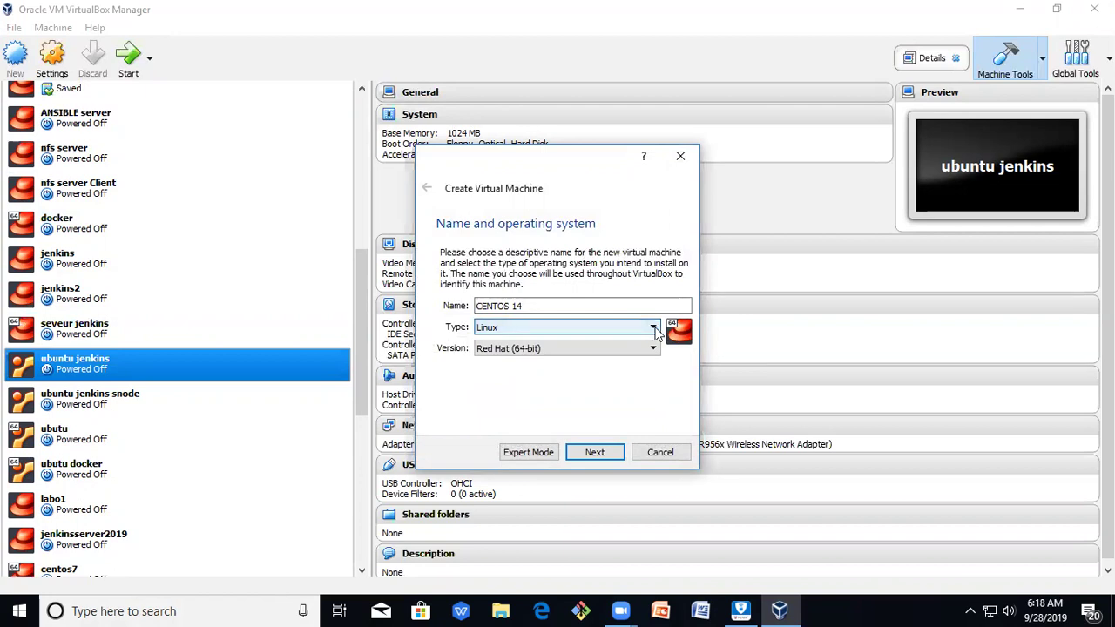
pyautogui.click(655, 331)
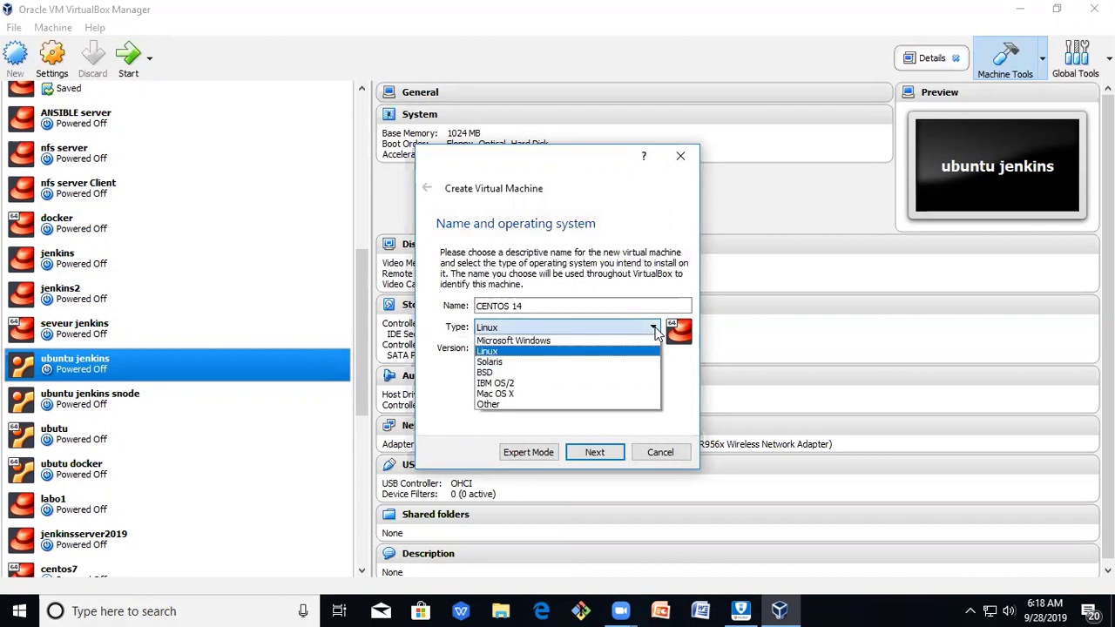
pyautogui.click(638, 351)
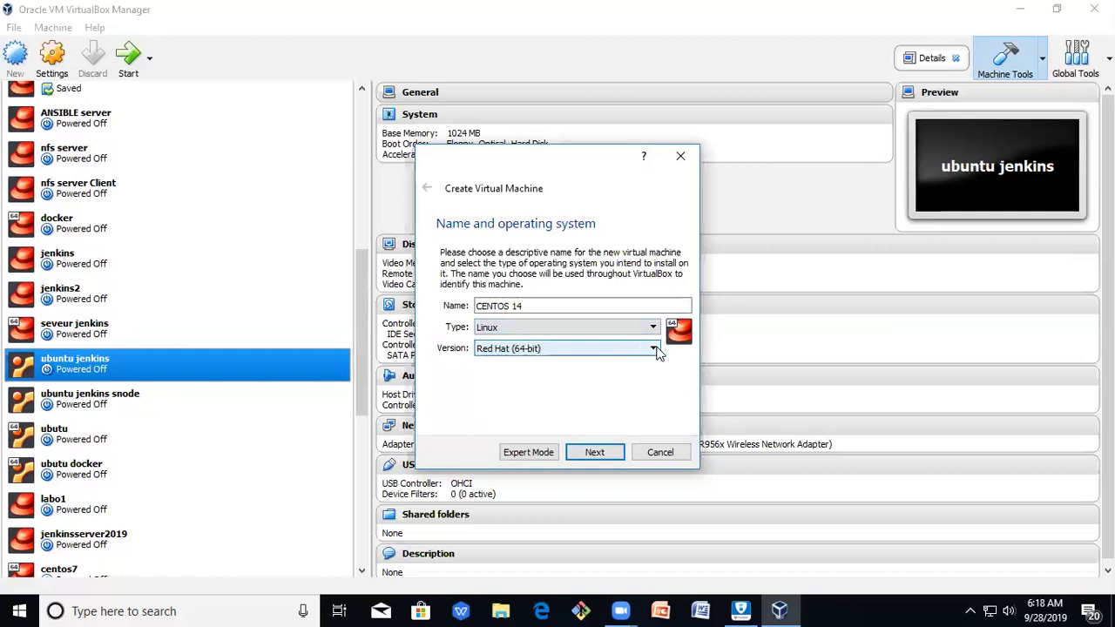
pyautogui.click(653, 350)
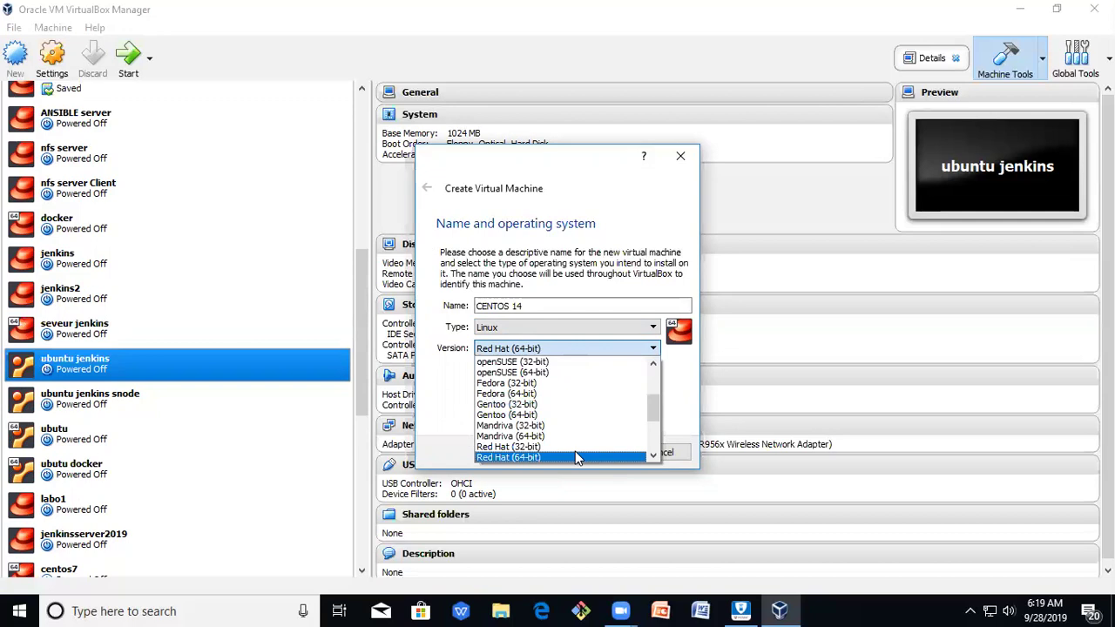
pyautogui.click(574, 457)
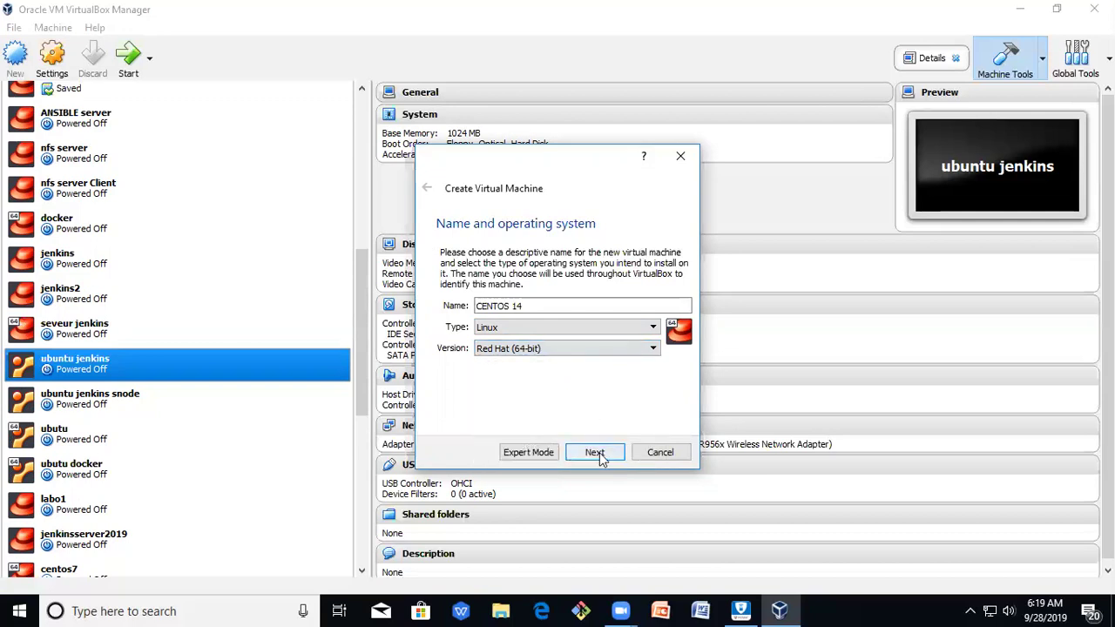
# Step: Keep the memory size at 1024 MB and continue to the hard disk page
pyautogui.click(599, 452)
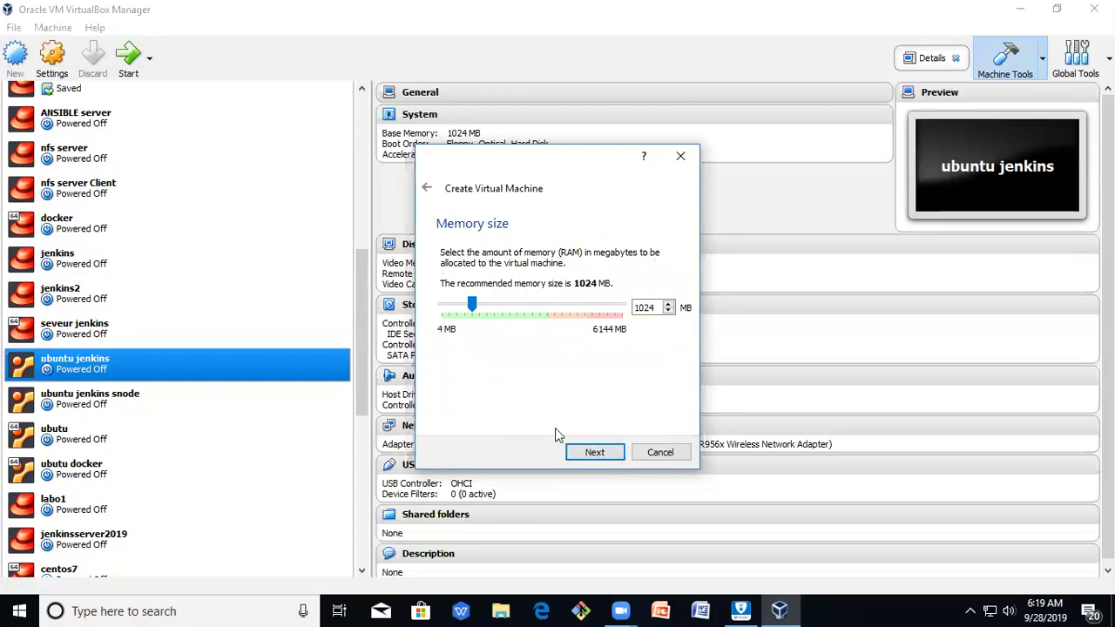
pyautogui.doubleClick(645, 307)
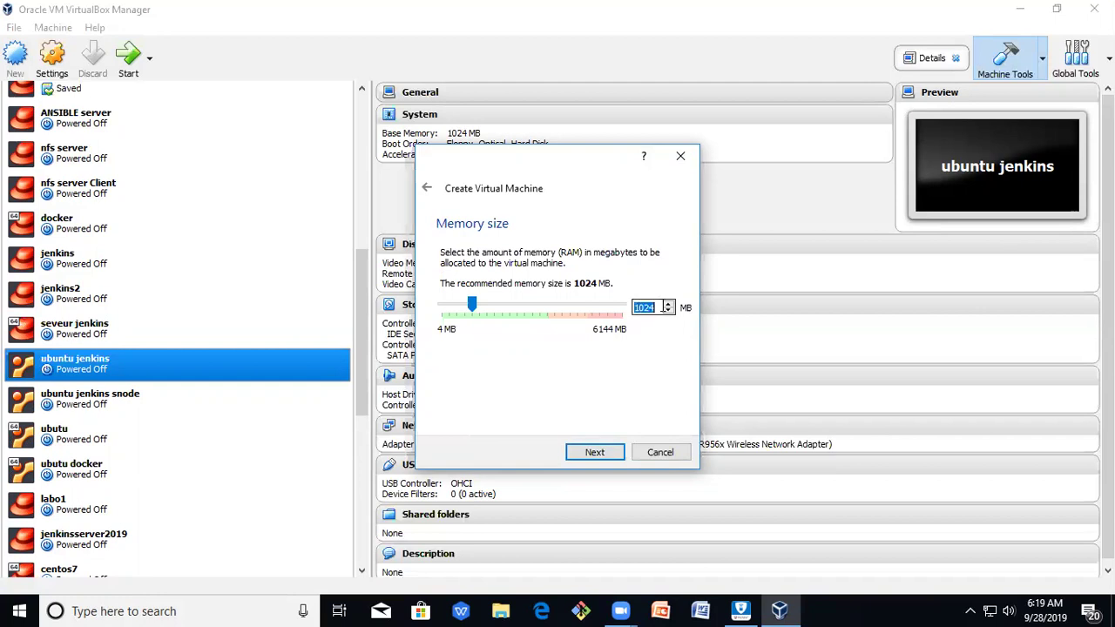
pyautogui.click(654, 307)
pyautogui.click(595, 453)
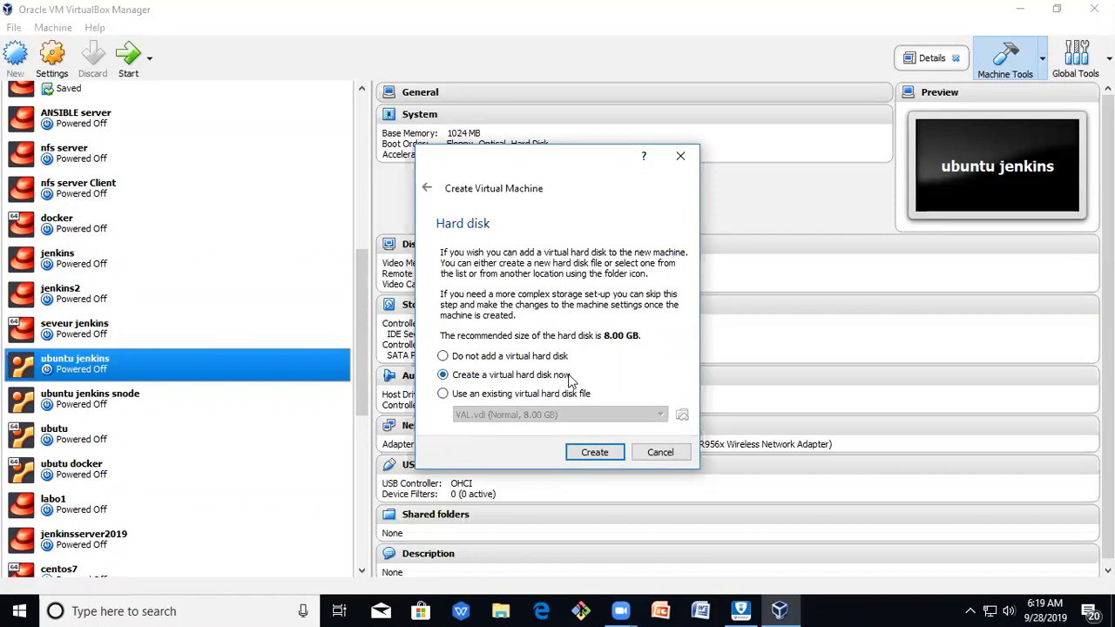
# Step: Create a dynamically allocated 15 GB VDI disk for CENTOS 14
pyautogui.click(596, 453)
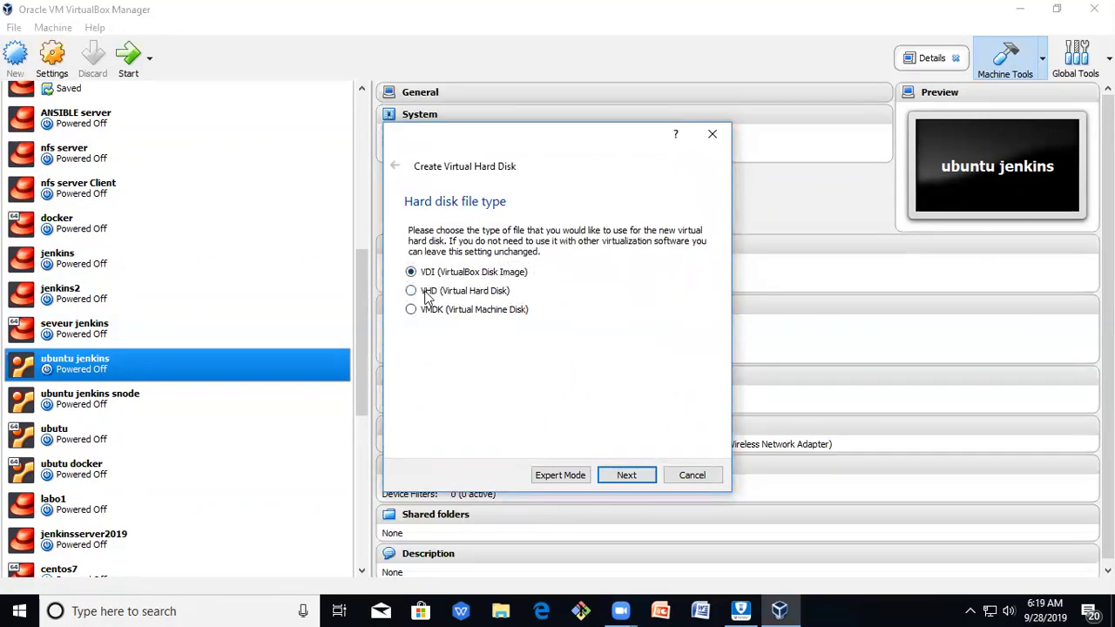
pyautogui.click(626, 475)
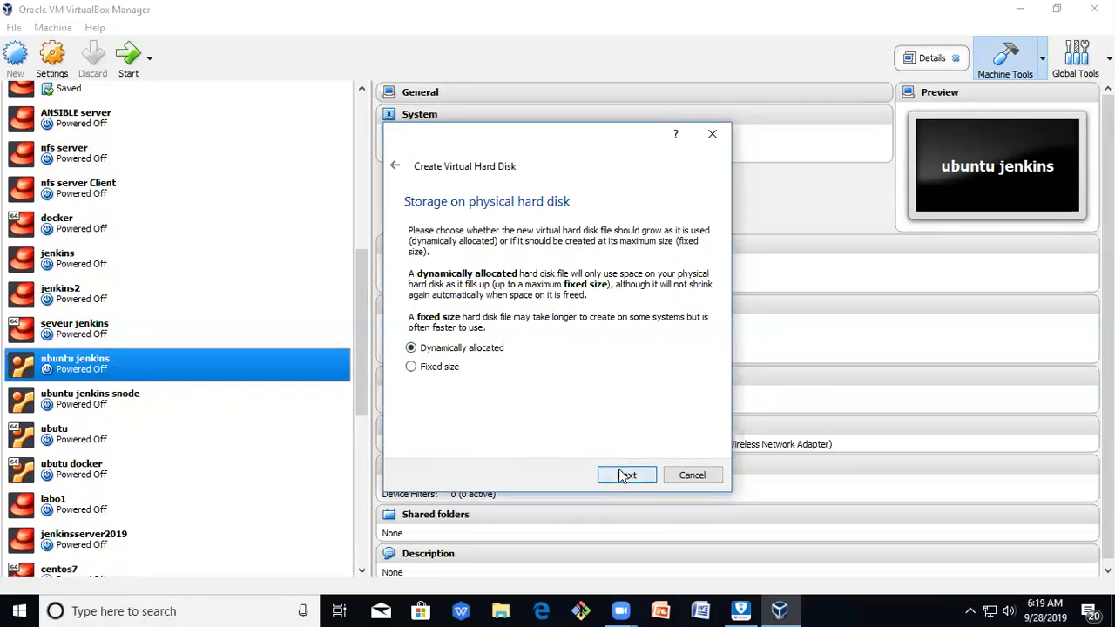
pyautogui.click(624, 474)
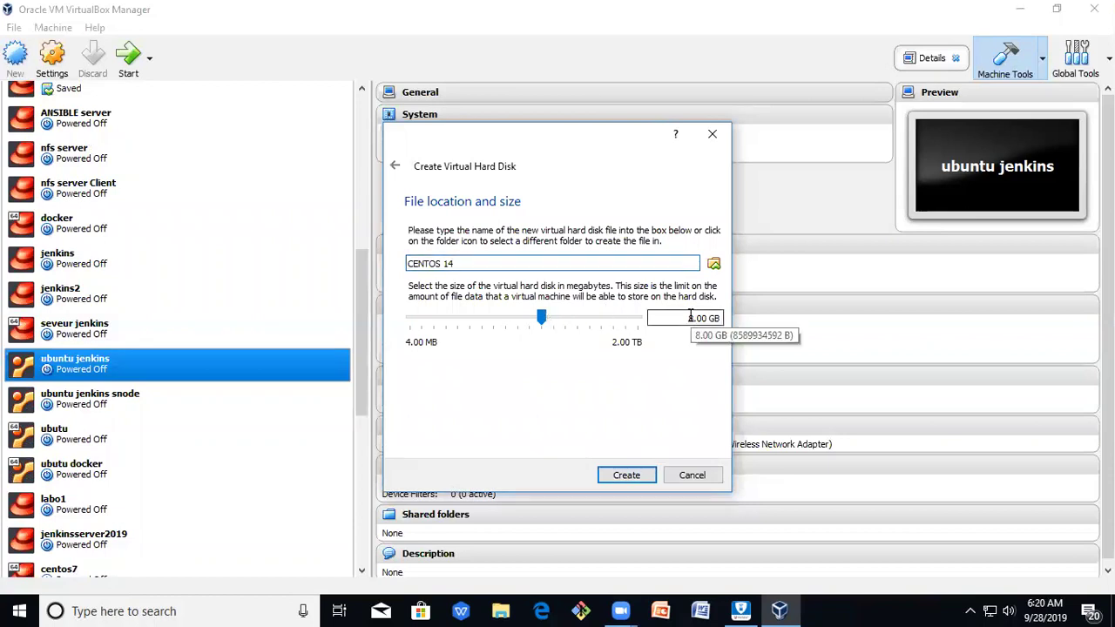
pyautogui.moveTo(694, 321); pyautogui.dragTo(671, 318)
pyautogui.write('15')
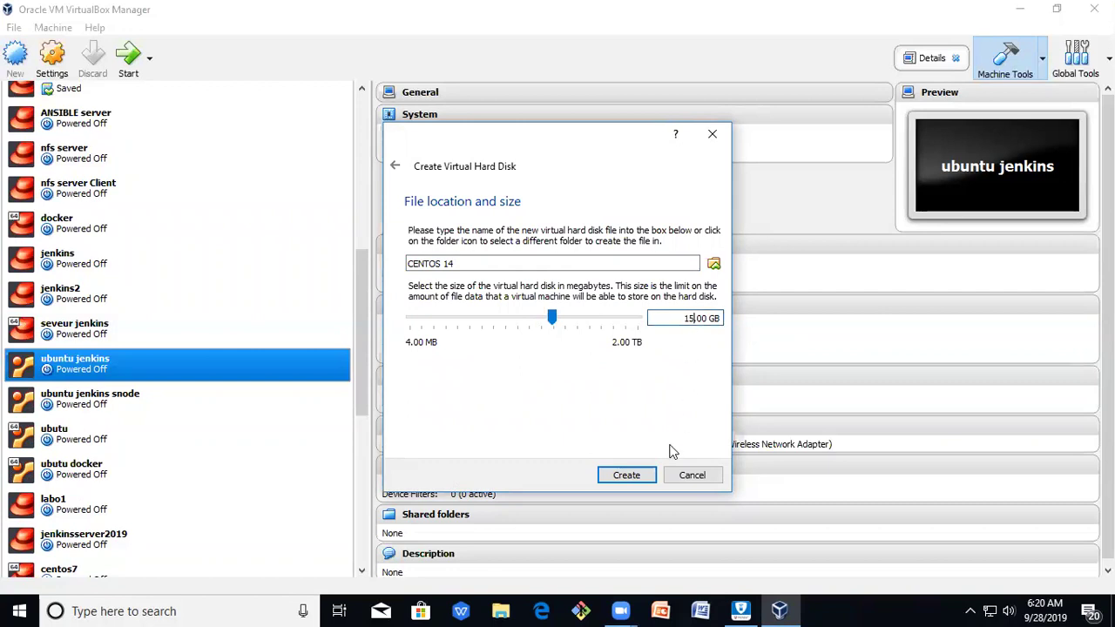
pyautogui.click(627, 474)
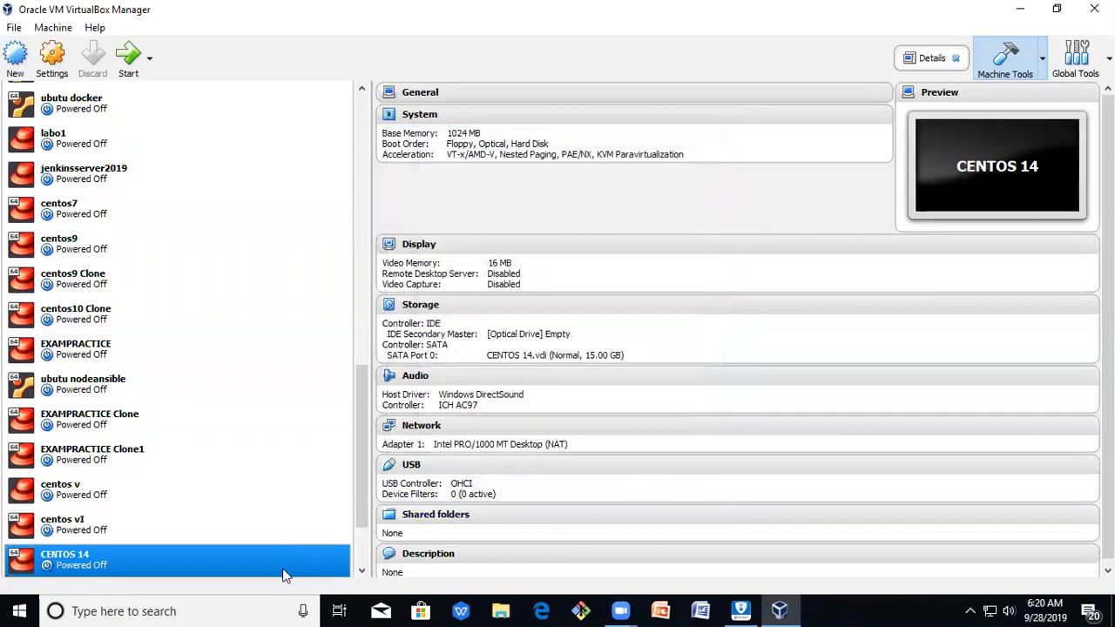
# Step: Scroll the machine list to find the new powered-off CENTOS 14 entry
pyautogui.scroll(-3, 279, 575)
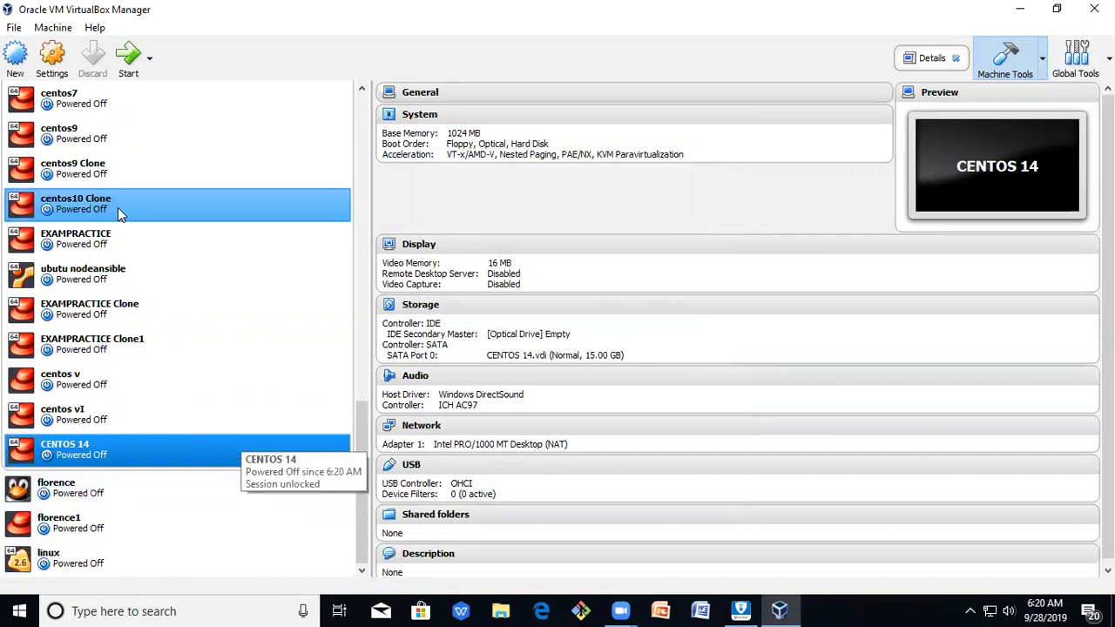
# Step: Uncheck Floppy in the CENTOS 14 boot order, leaving Optical and Hard Disk enabled
pyautogui.click(54, 59)
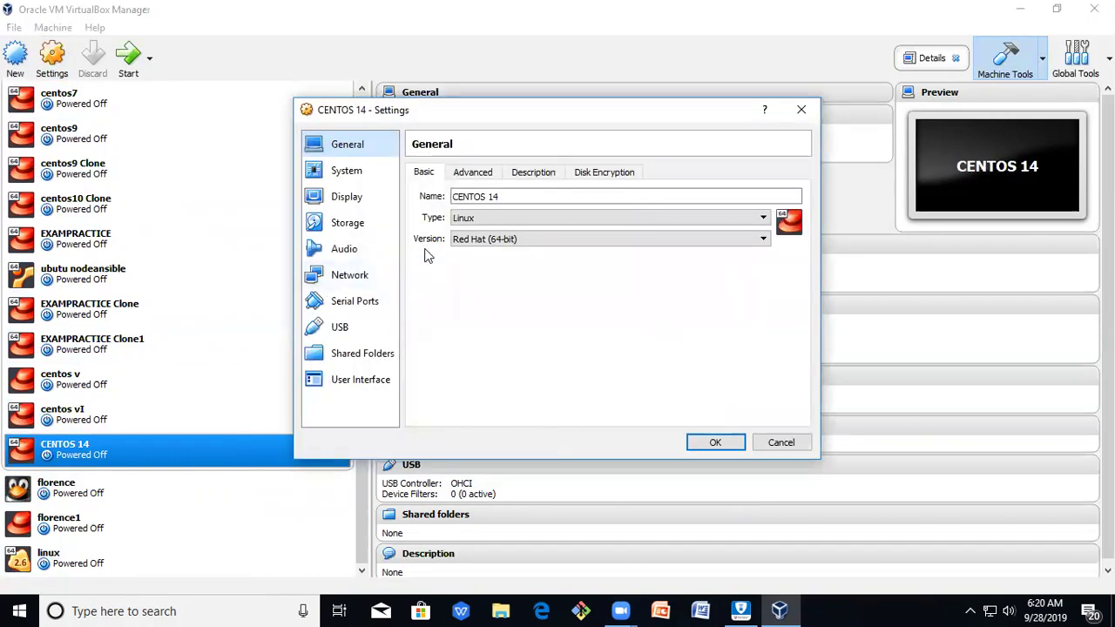
pyautogui.click(348, 174)
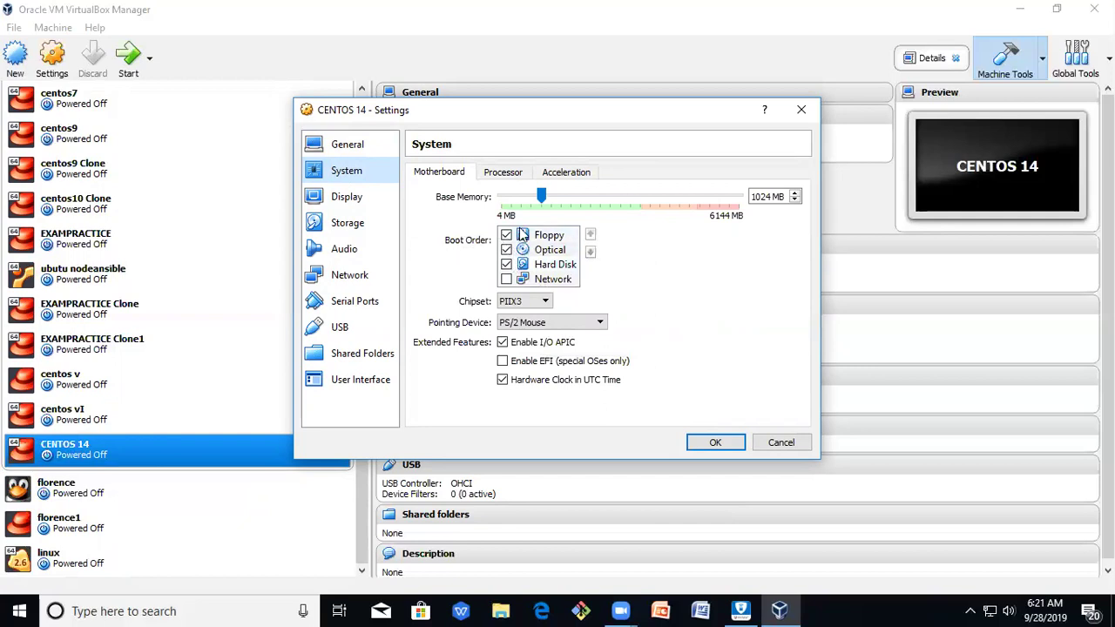
pyautogui.moveTo(520, 249)
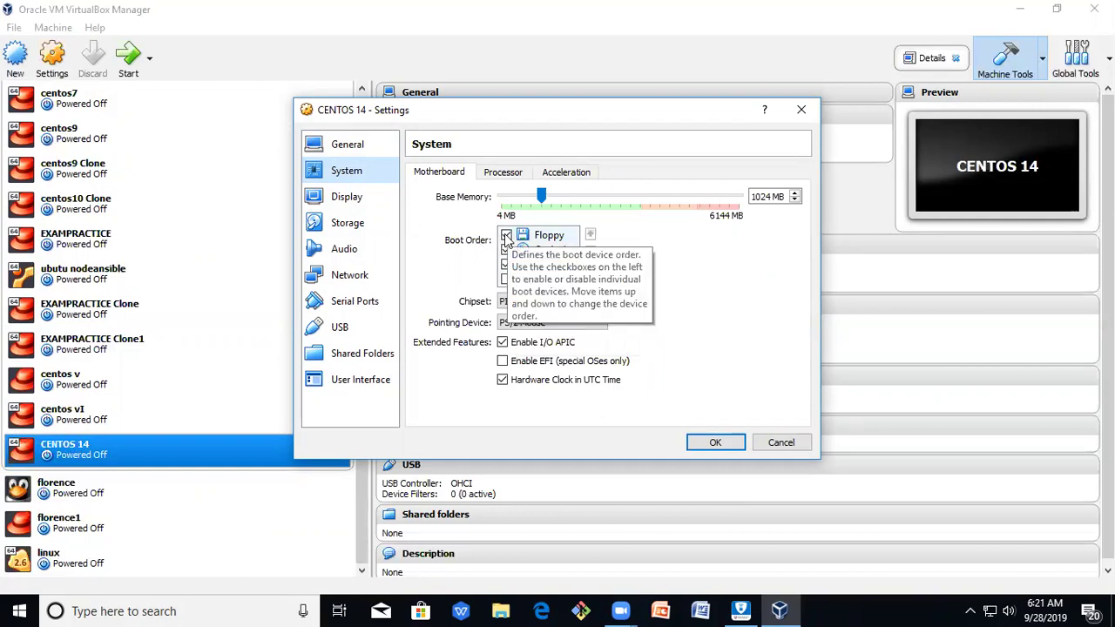
pyautogui.click(506, 235)
pyautogui.click(506, 264)
pyautogui.click(506, 263)
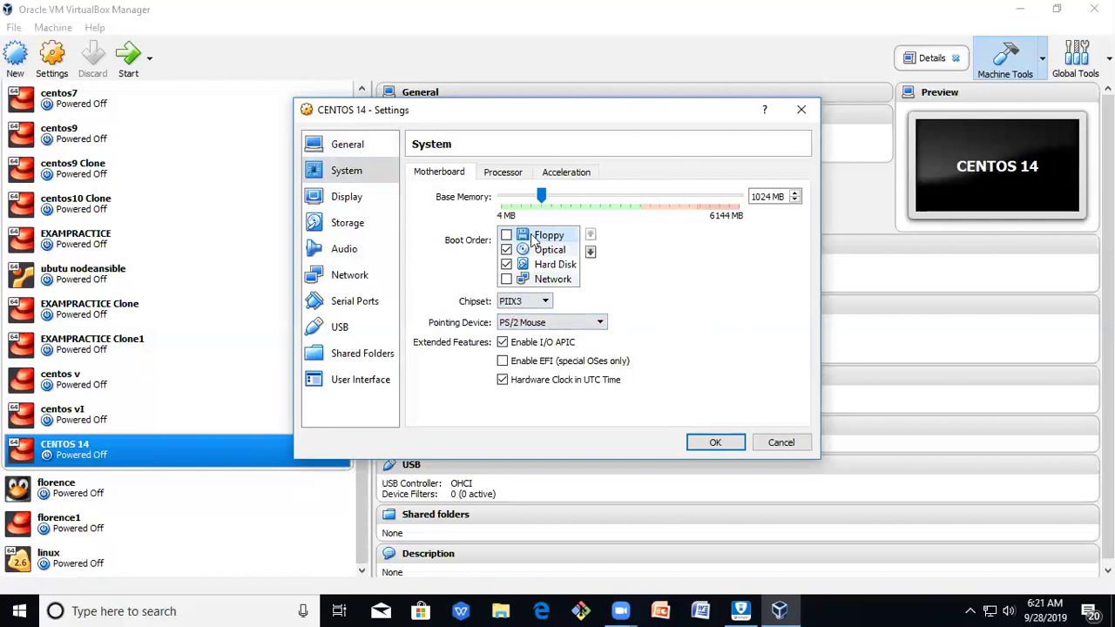
# Step: Insert CentOS-6.4-i386-LiveCD.iso into the empty IDE optical drive
pyautogui.click(366, 226)
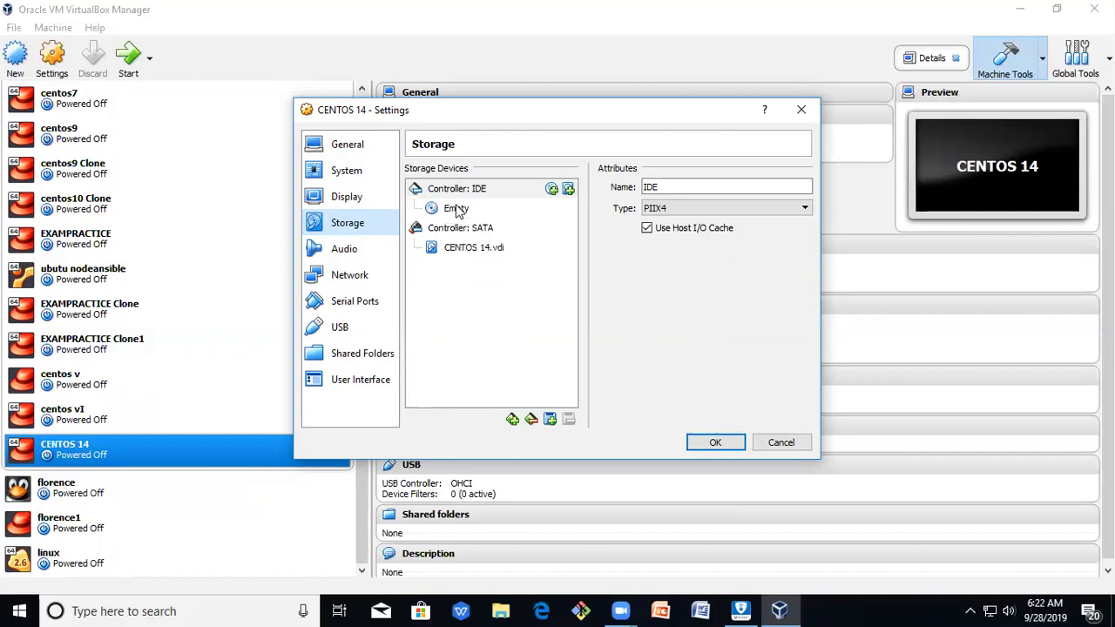
pyautogui.click(458, 210)
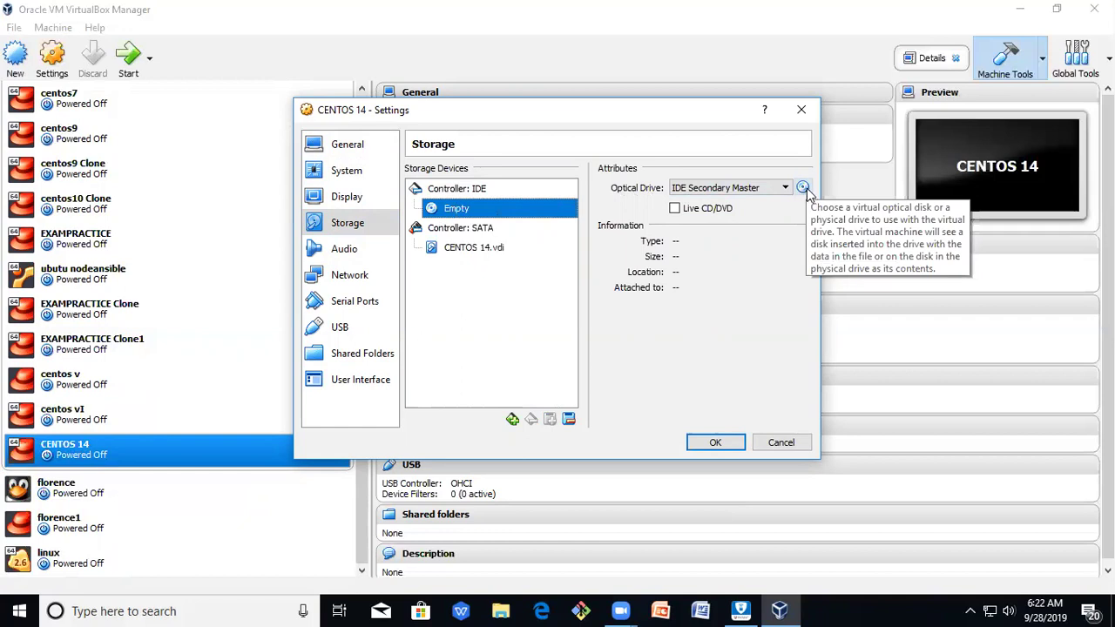
pyautogui.click(802, 188)
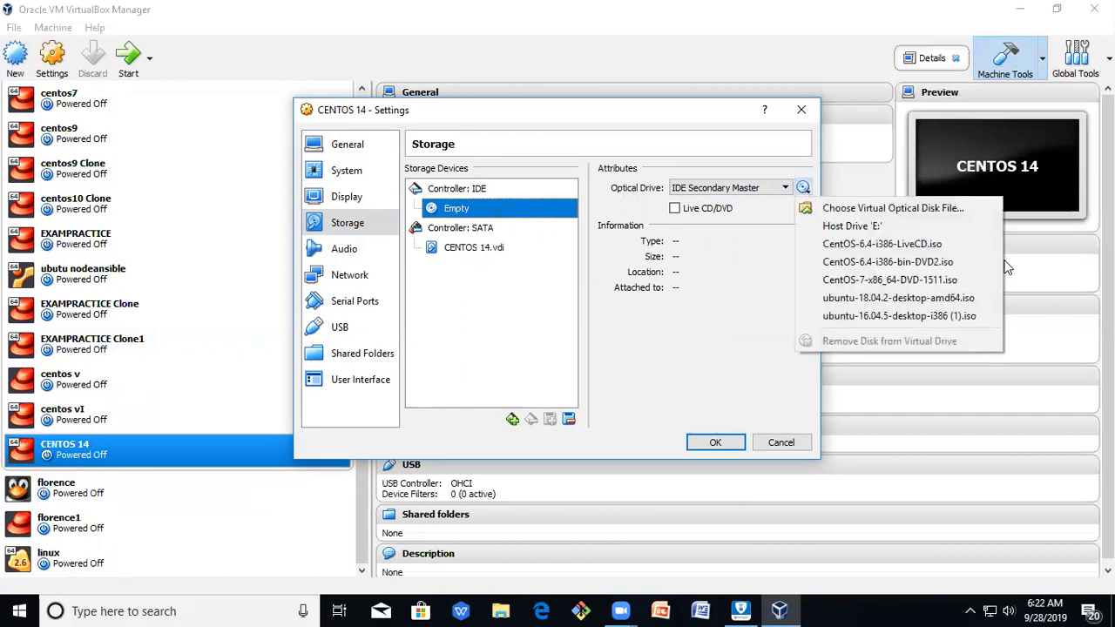
pyautogui.click(920, 210)
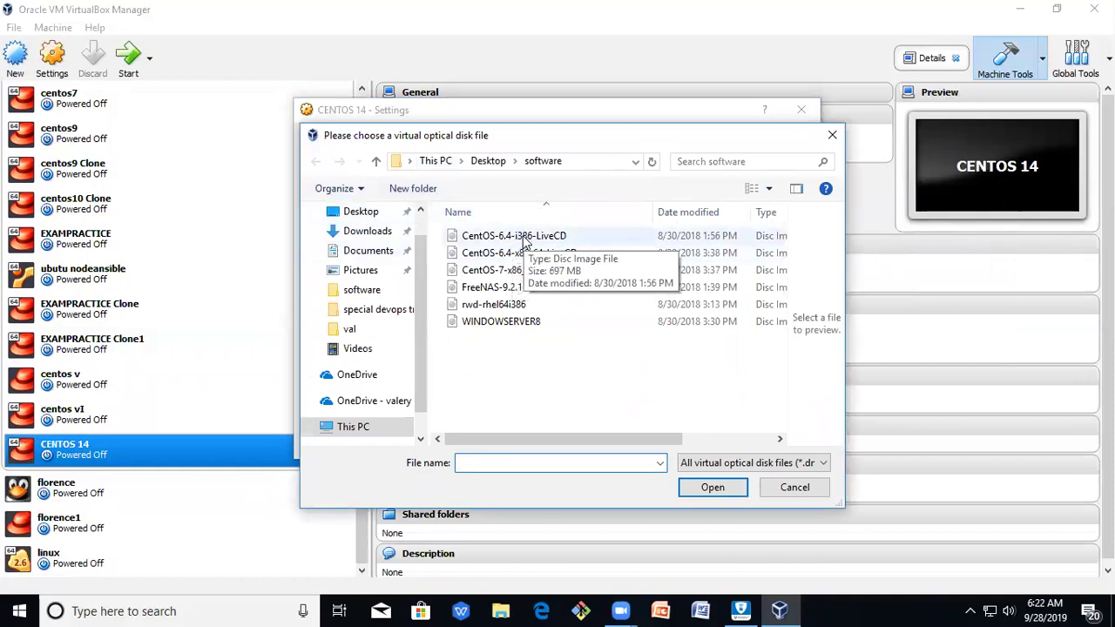
pyautogui.click(522, 235)
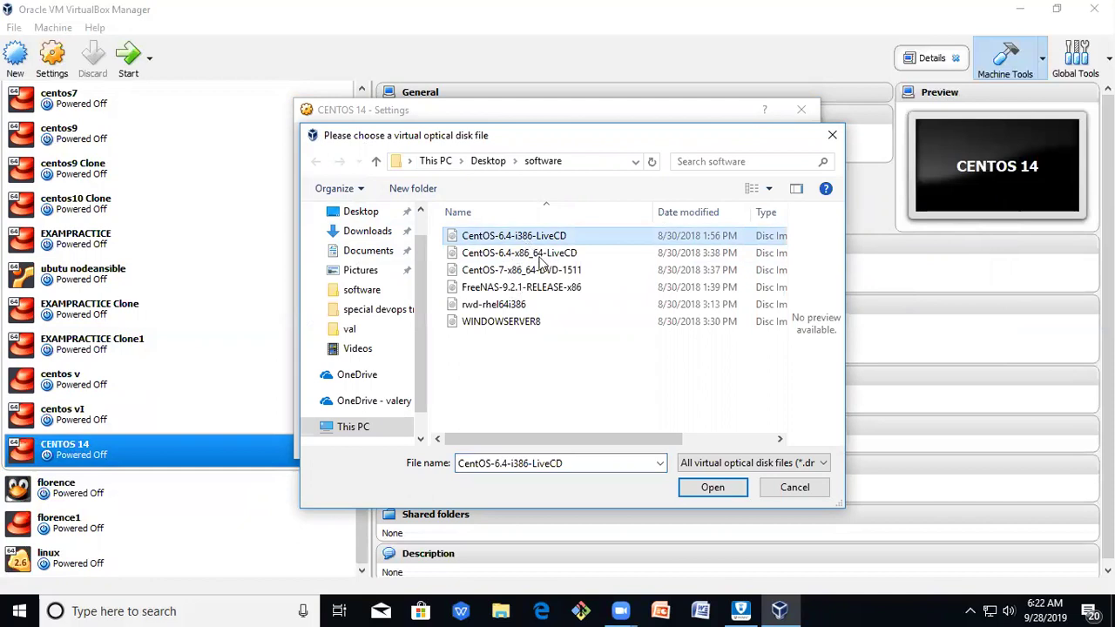
pyautogui.click(703, 489)
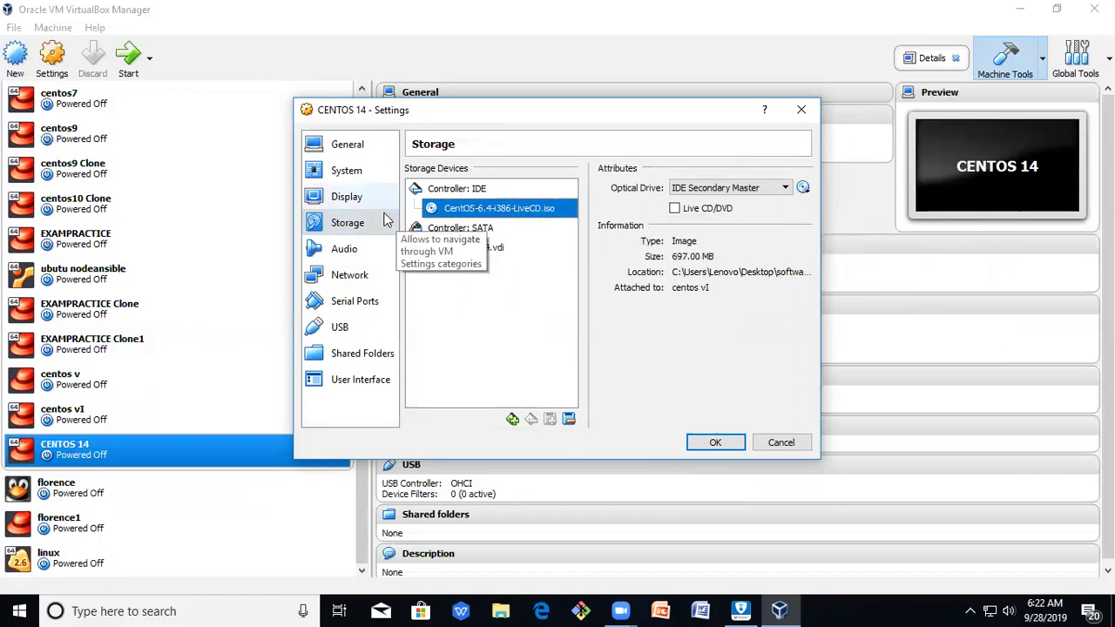
# Step: Set network Adapter 1 to Bridged Adapter and save the settings
pyautogui.click(348, 274)
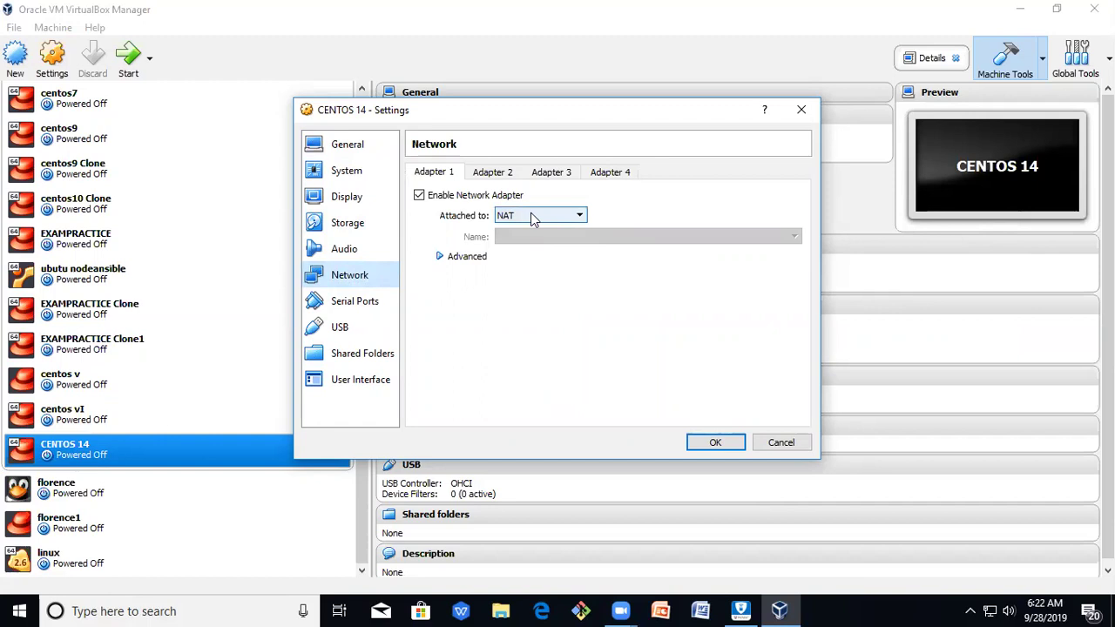
pyautogui.click(557, 216)
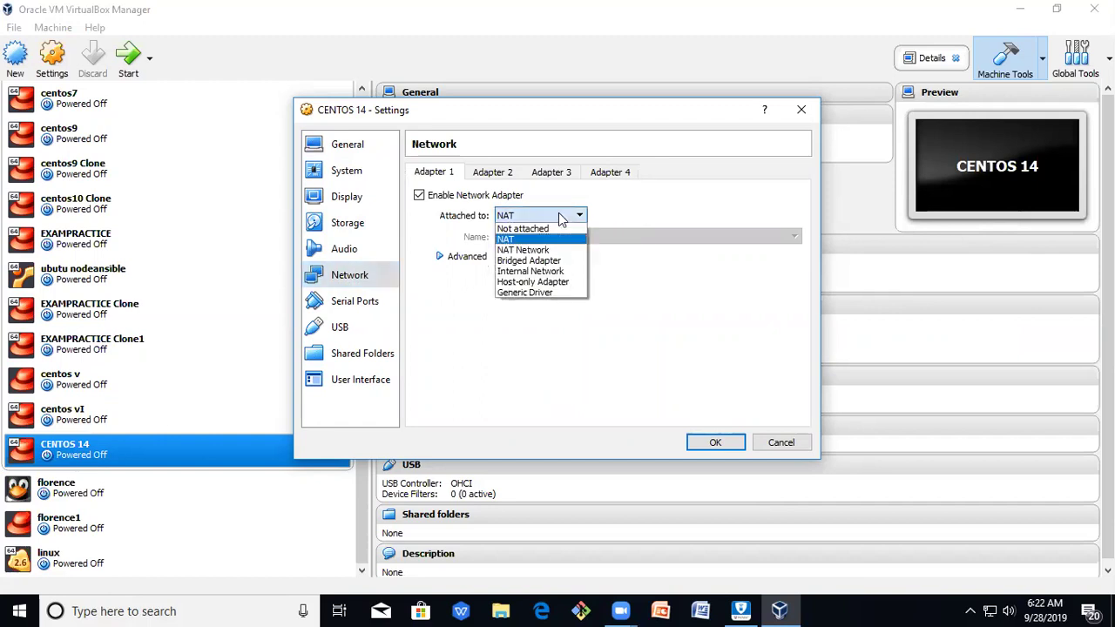
pyautogui.click(557, 261)
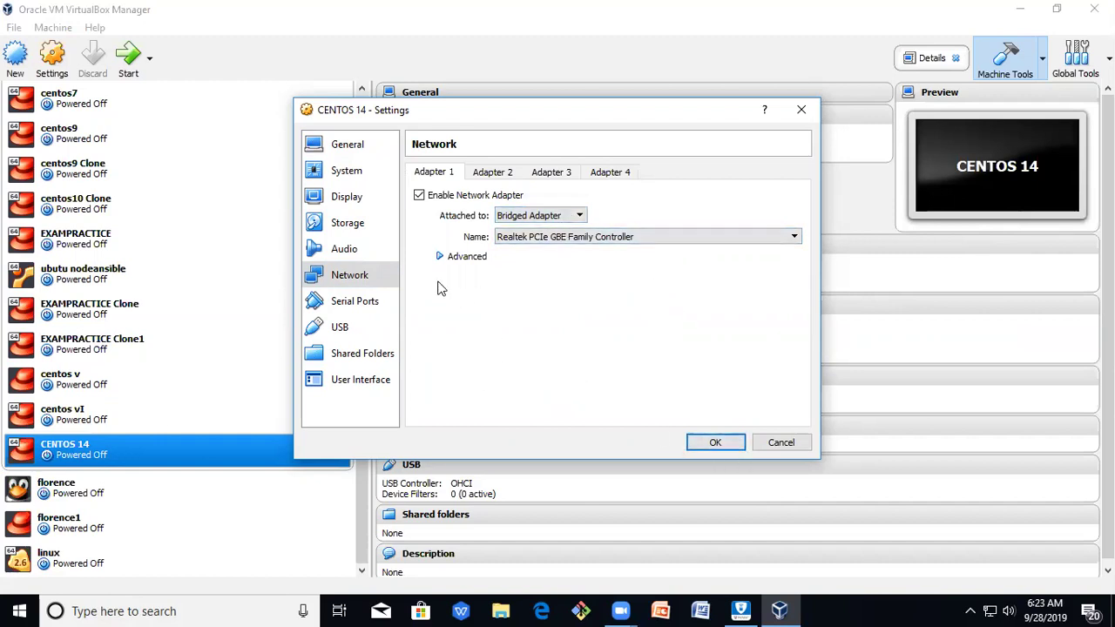
pyautogui.click(715, 442)
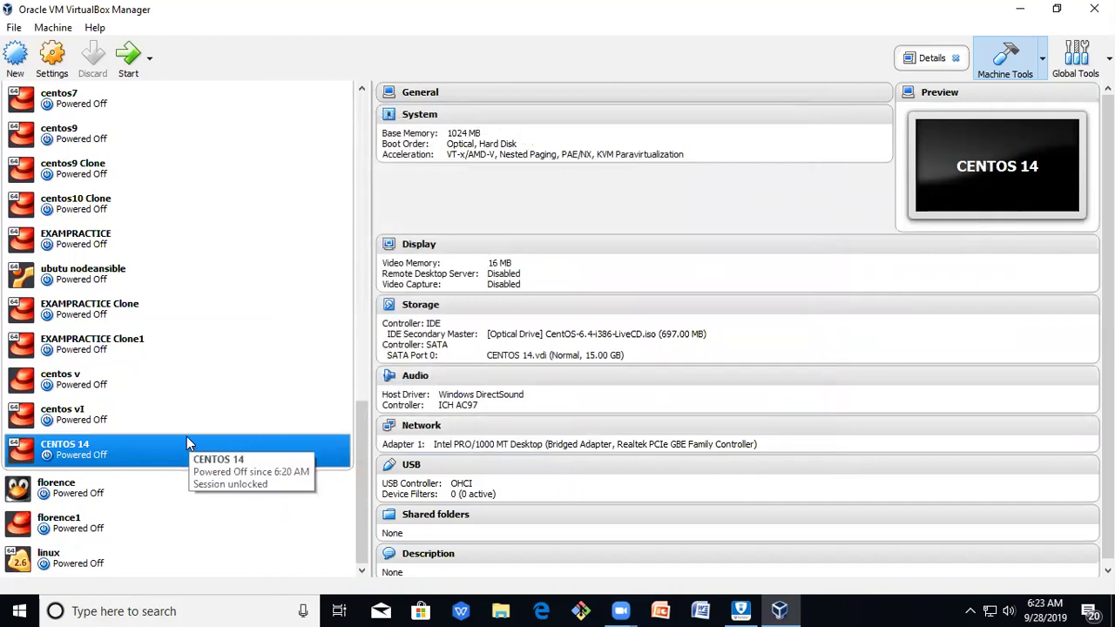
# Step: Start the CENTOS 14 virtual machine
pyautogui.click(128, 74)
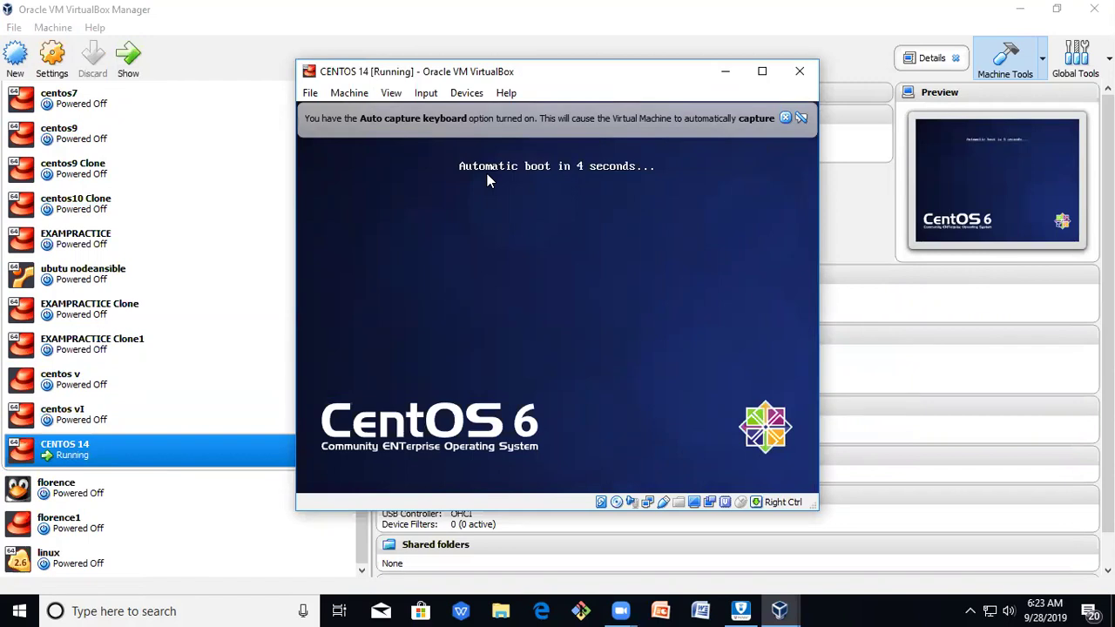
# Step: Stop the LiveCD boot countdown, highlight Install in the boot menu and launch it
pyautogui.press('Escape')
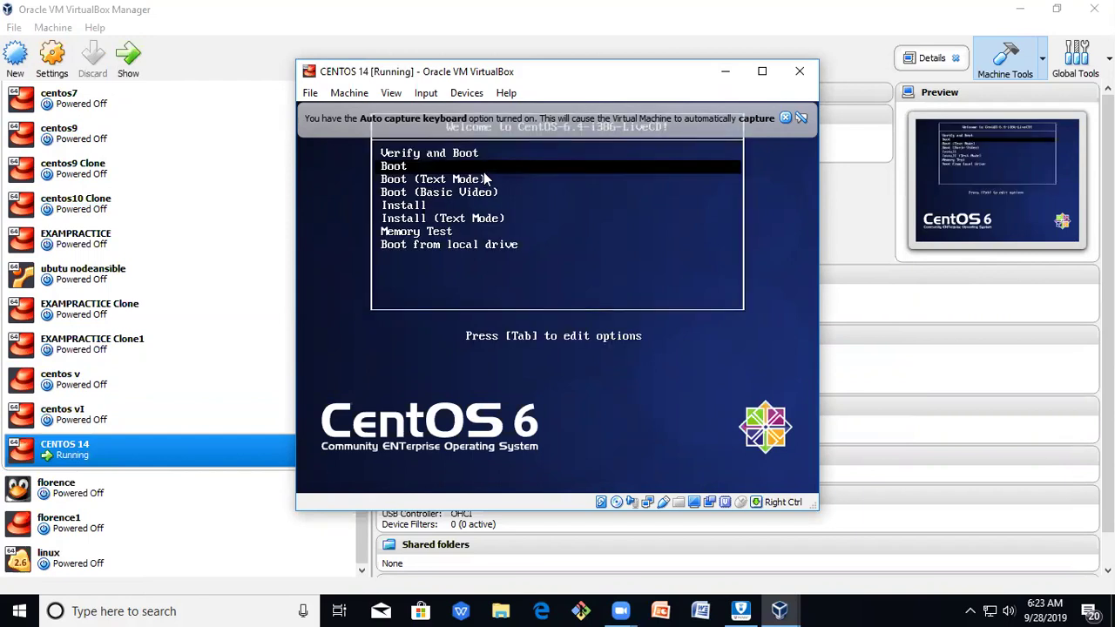
pyautogui.press('Up')
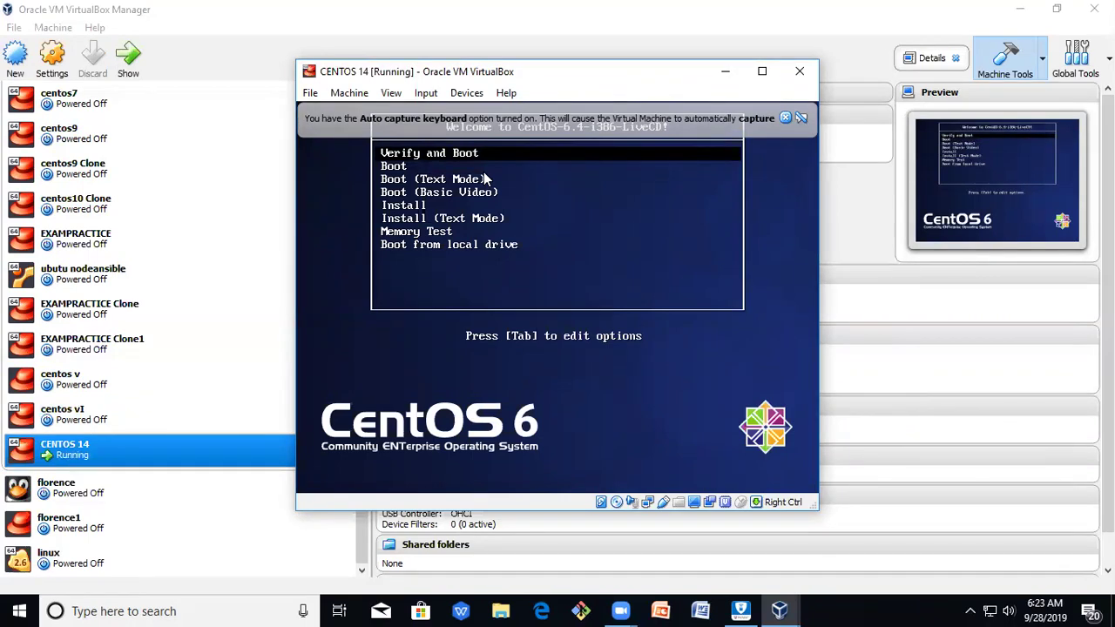
pyautogui.press('Down')
pyautogui.press('Down')
pyautogui.press('Down')
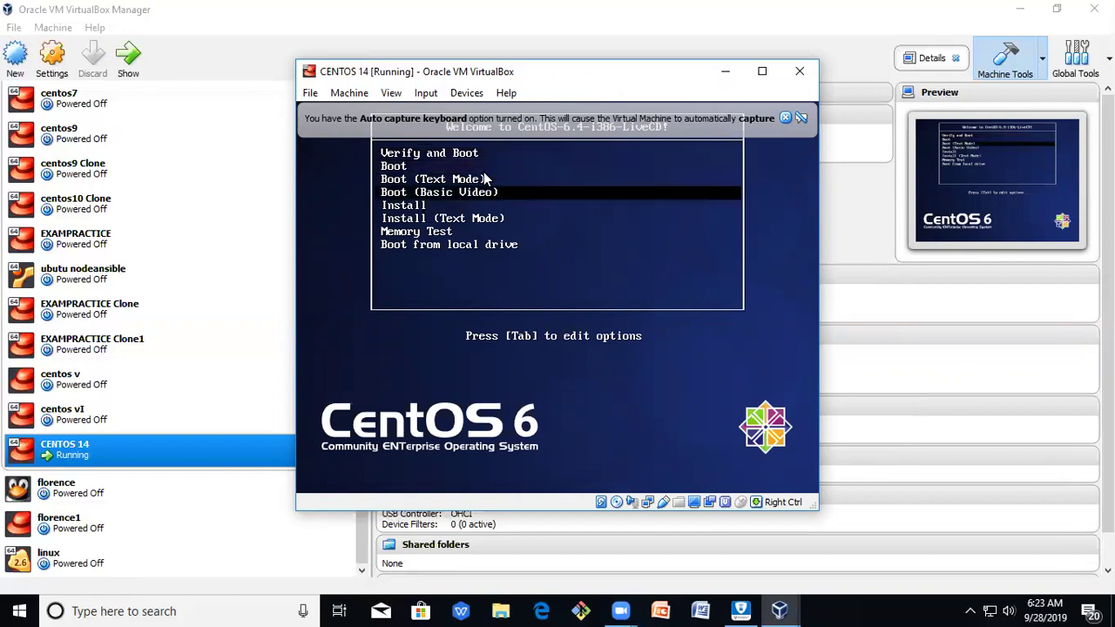
pyautogui.press('Up')
pyautogui.press('Up')
pyautogui.press('Down')
pyautogui.press('Down')
pyautogui.press('Down')
pyautogui.press('Up')
pyautogui.press('Down')
pyautogui.press('Up')
pyautogui.press('Down')
pyautogui.press('Up')
pyautogui.press('Down')
pyautogui.press('Down')
pyautogui.press('Up')
pyautogui.press('Up')
pyautogui.press('Up')
pyautogui.press('Up')
pyautogui.press('Down')
pyautogui.press('Down')
pyautogui.press('Up')
pyautogui.press('Up')
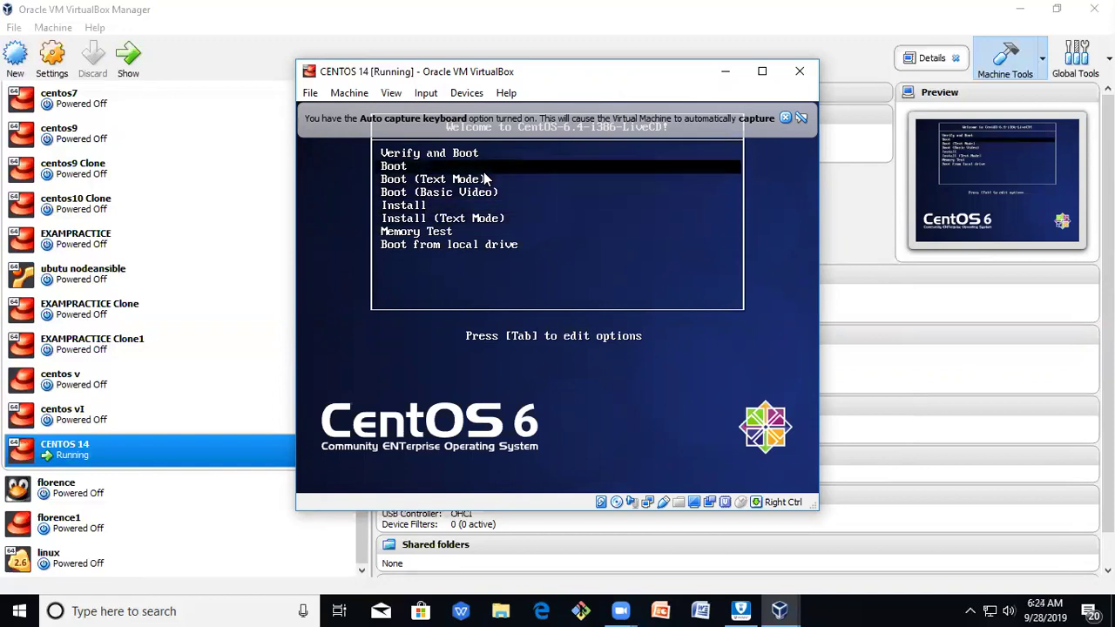
pyautogui.press('Down')
pyautogui.press('Down')
pyautogui.press('Up')
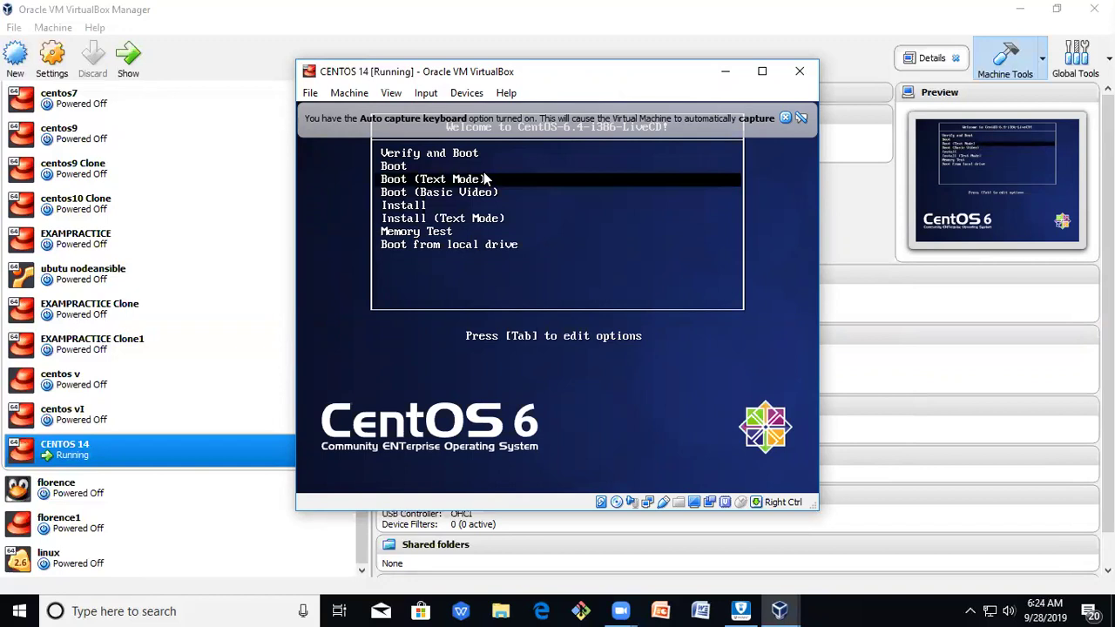
pyautogui.press('Up')
pyautogui.press('Down')
pyautogui.press('Down')
pyautogui.press('Down')
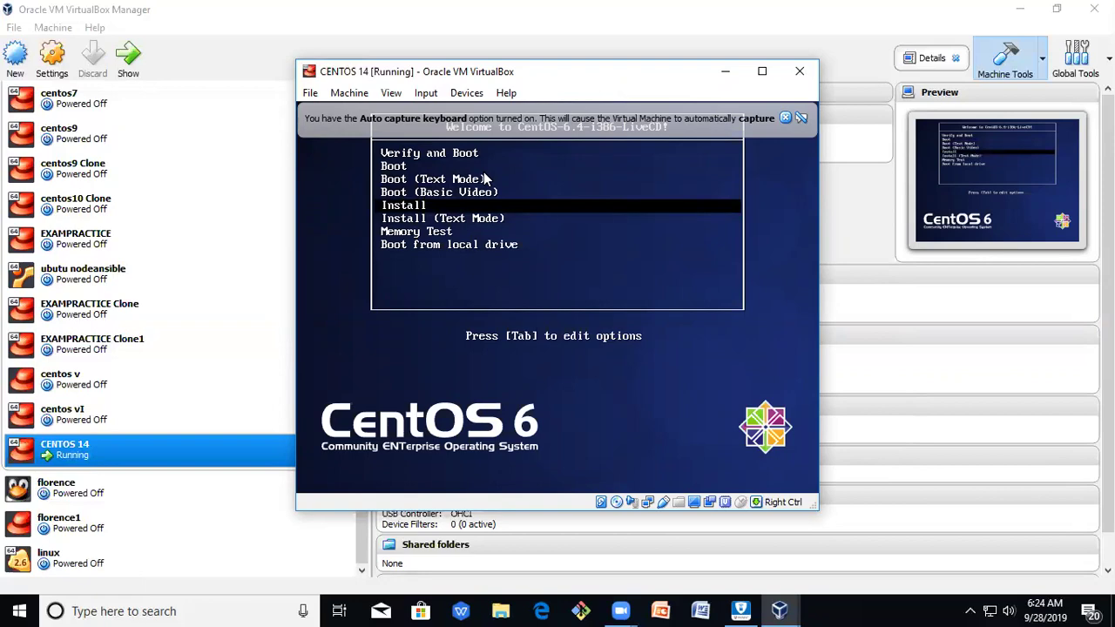
pyautogui.press('Return')
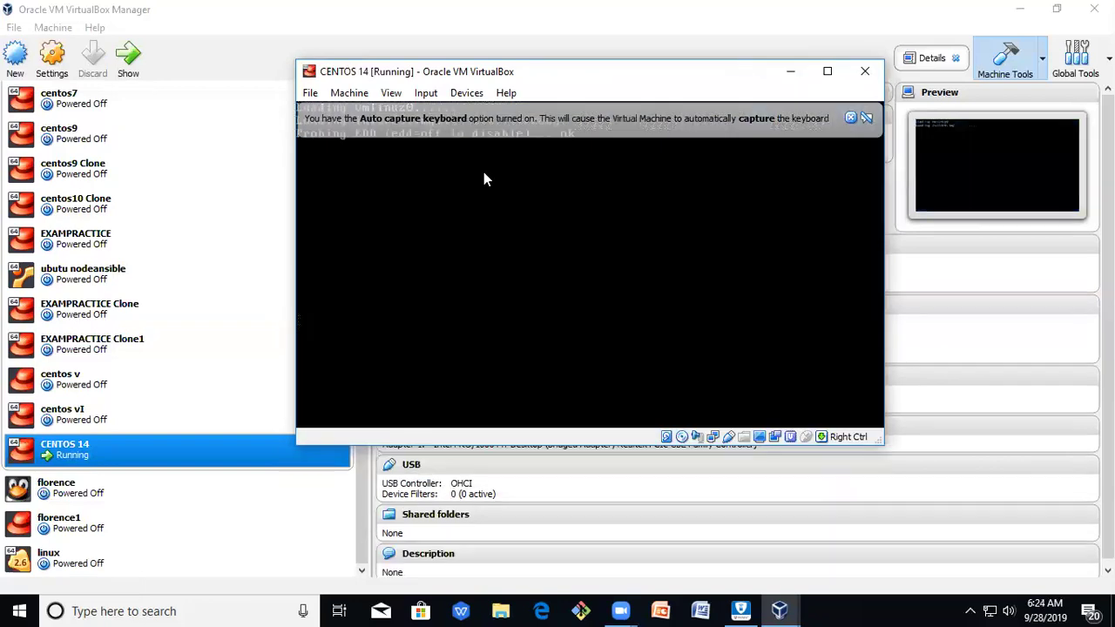
# Step: Close the keyboard auto-capture notice bar in the CENTOS 14 window
pyautogui.click(849, 118)
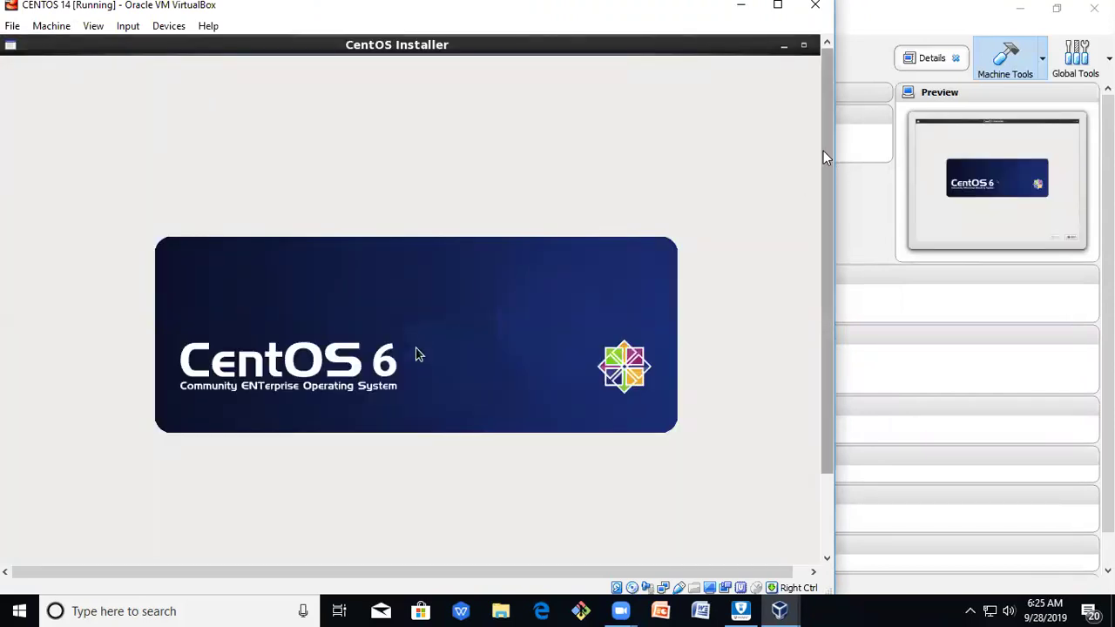
# Step: Move past the installer welcome page, accepting English language and U.S. English keyboard
pyautogui.moveTo(823, 151); pyautogui.dragTo(821, 237)
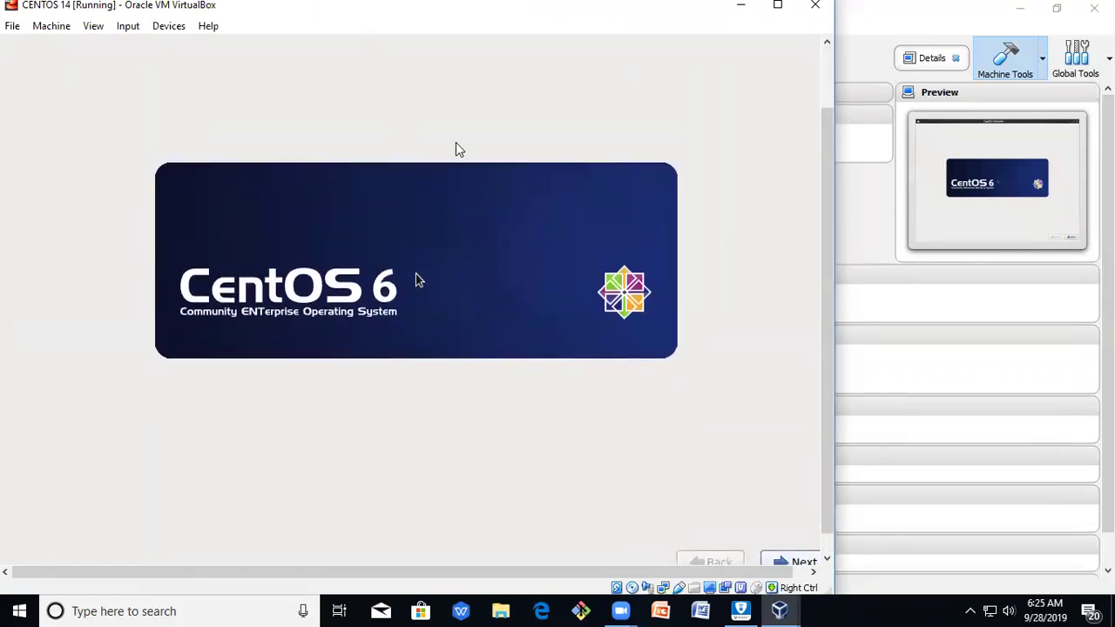
pyautogui.scroll(-1, 459, 147)
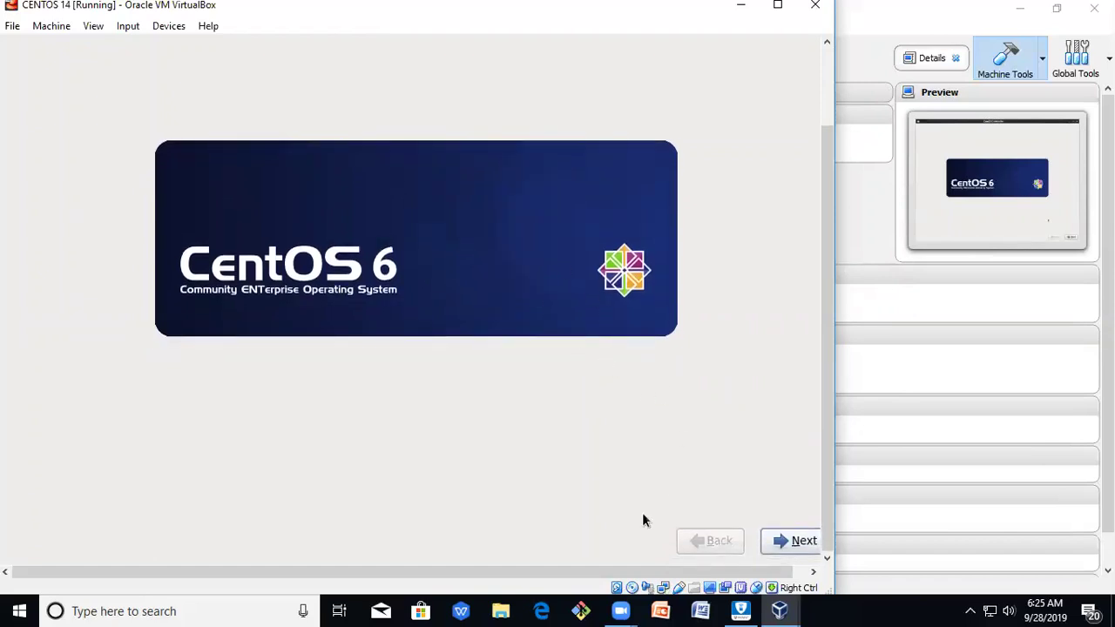
pyautogui.click(788, 542)
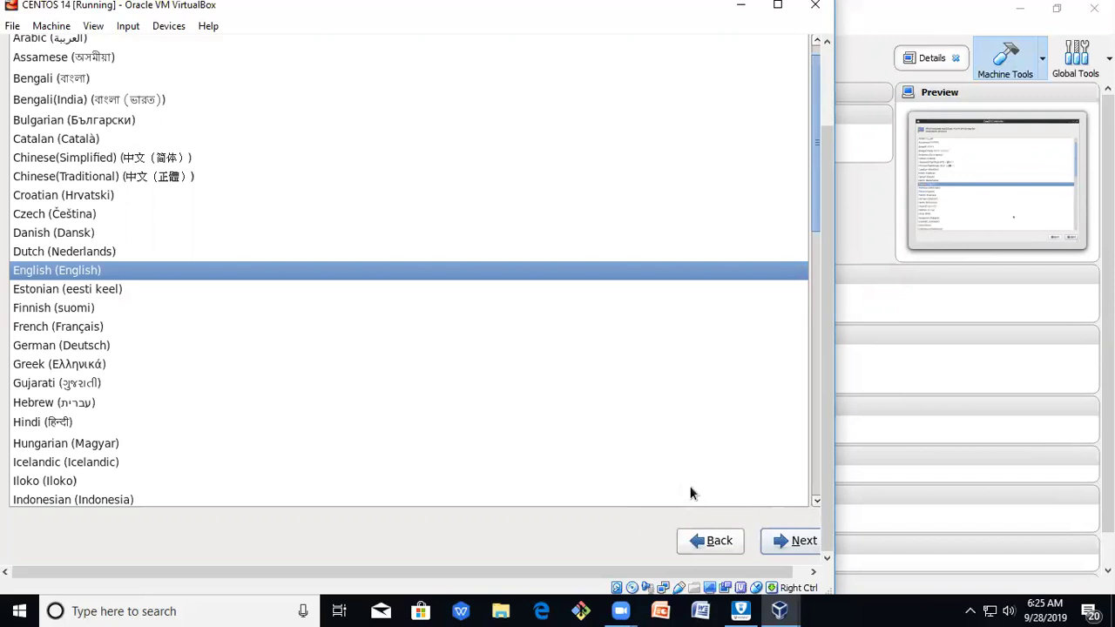
pyautogui.click(796, 544)
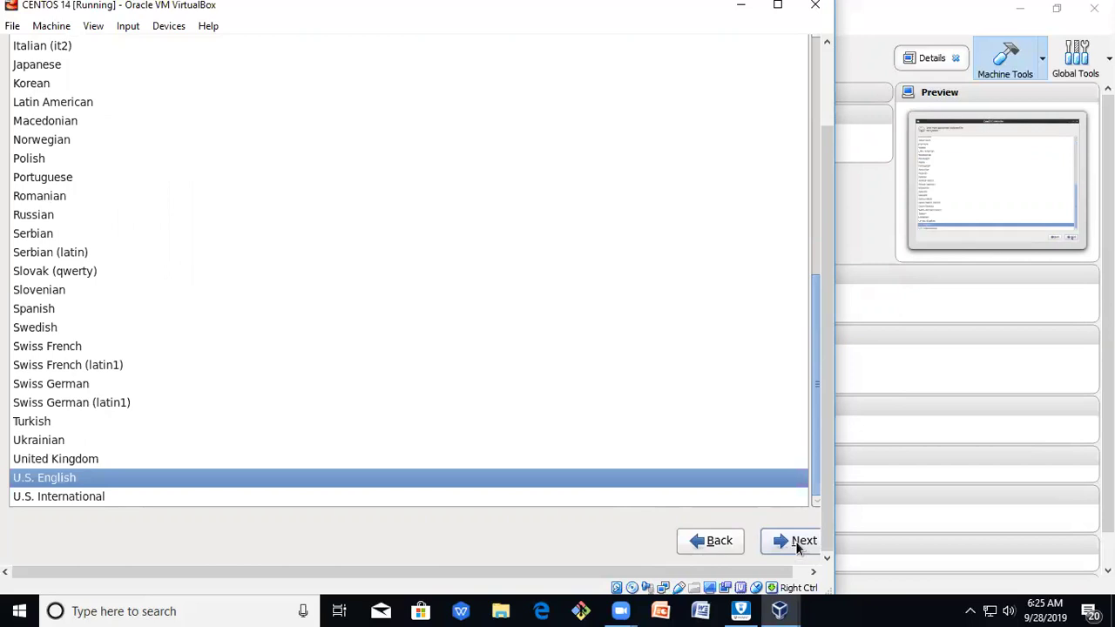
pyautogui.click(796, 545)
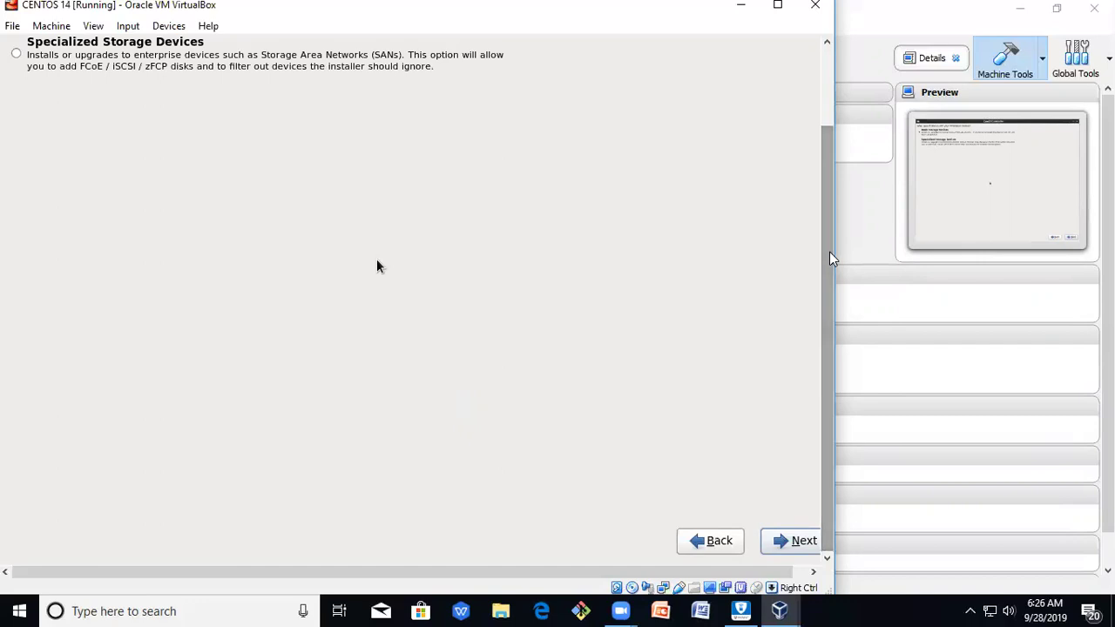
# Step: Select Basic Storage Devices as the installation storage type and continue
pyautogui.scroll(3, 827, 257)
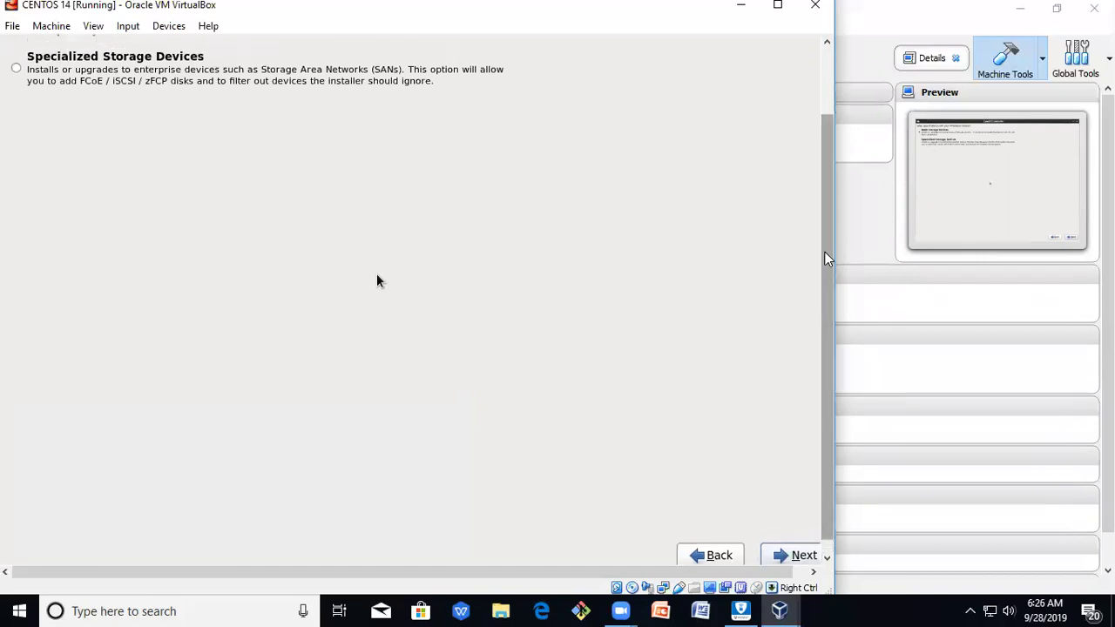
pyautogui.scroll(1, 830, 249)
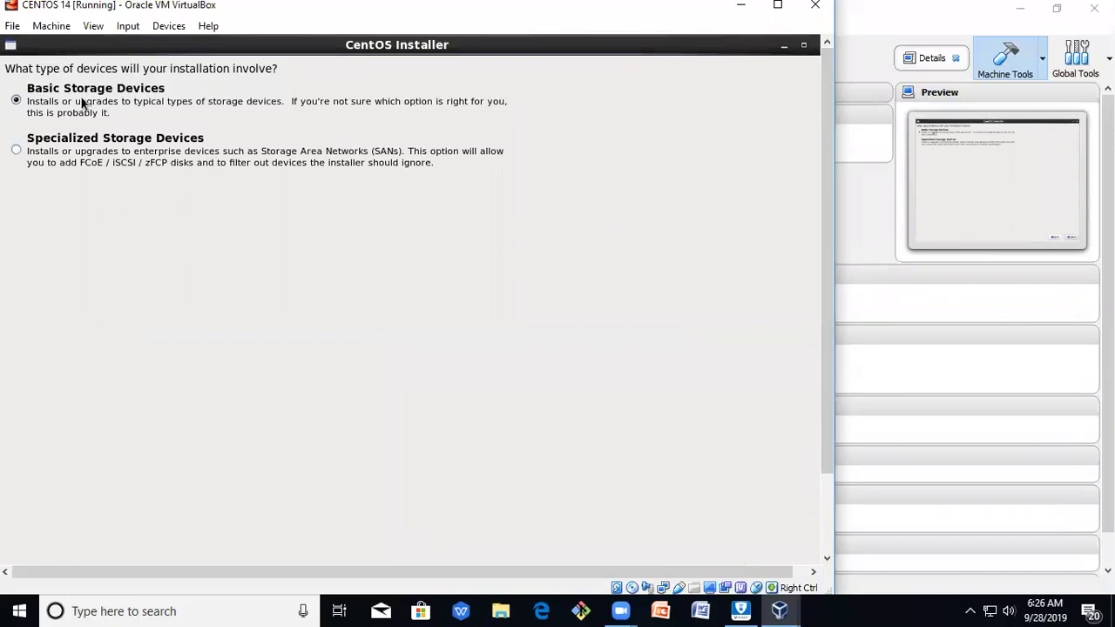
pyautogui.click(107, 105)
pyautogui.scroll(-3, 635, 265)
pyautogui.scroll(-1, 650, 318)
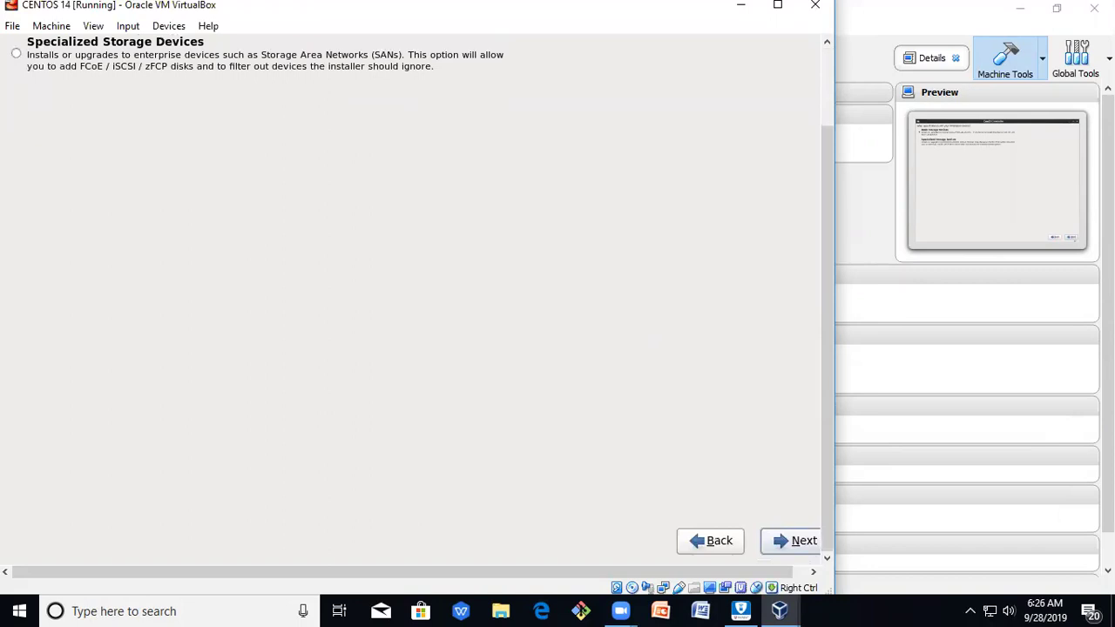
pyautogui.click(788, 541)
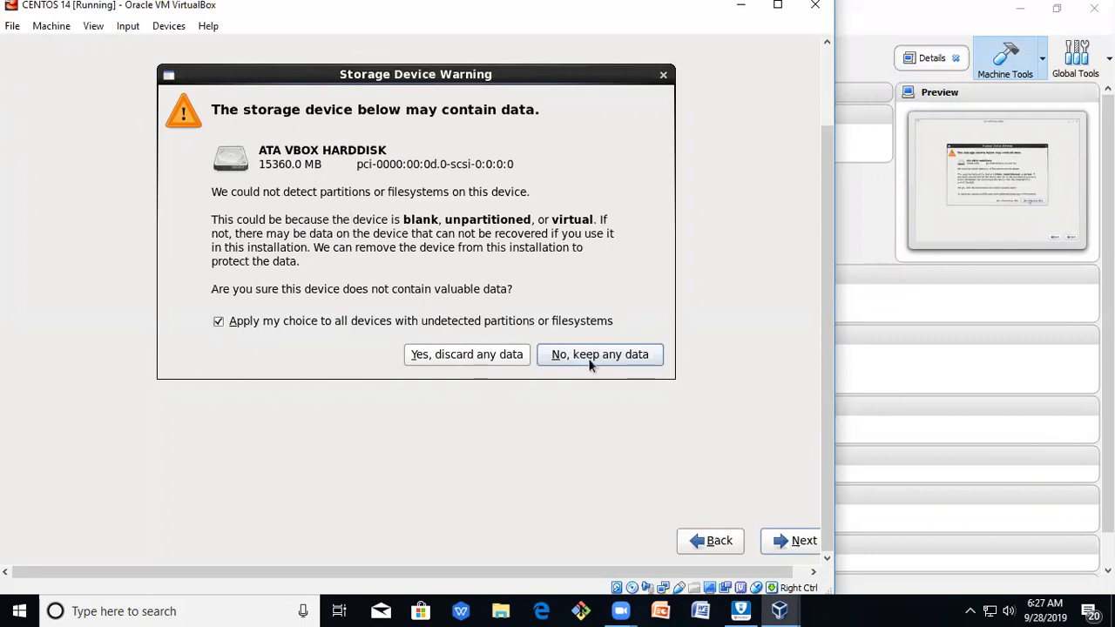
# Step: Discard data on the blank virtual disk, then accept the hostname and America/New York time zone
pyautogui.click(473, 352)
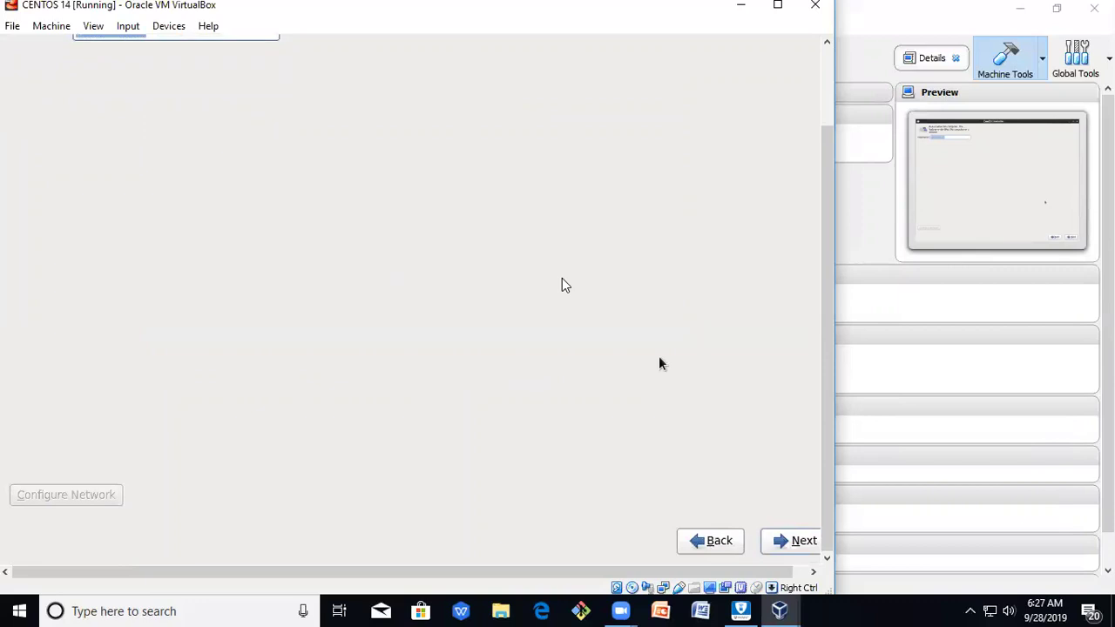
pyautogui.click(796, 540)
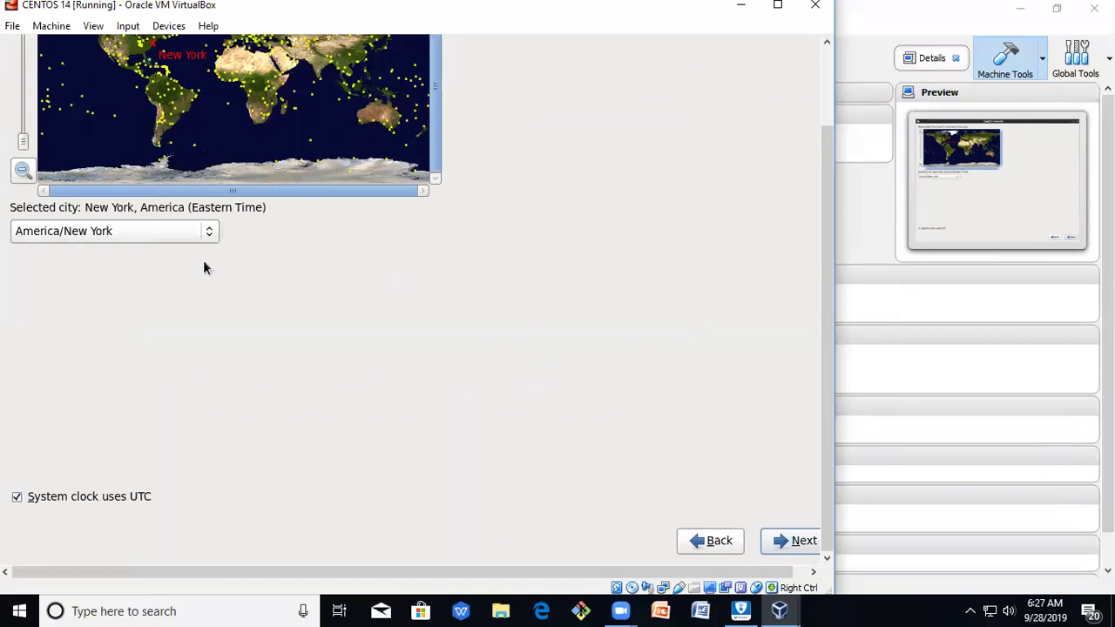
pyautogui.click(794, 541)
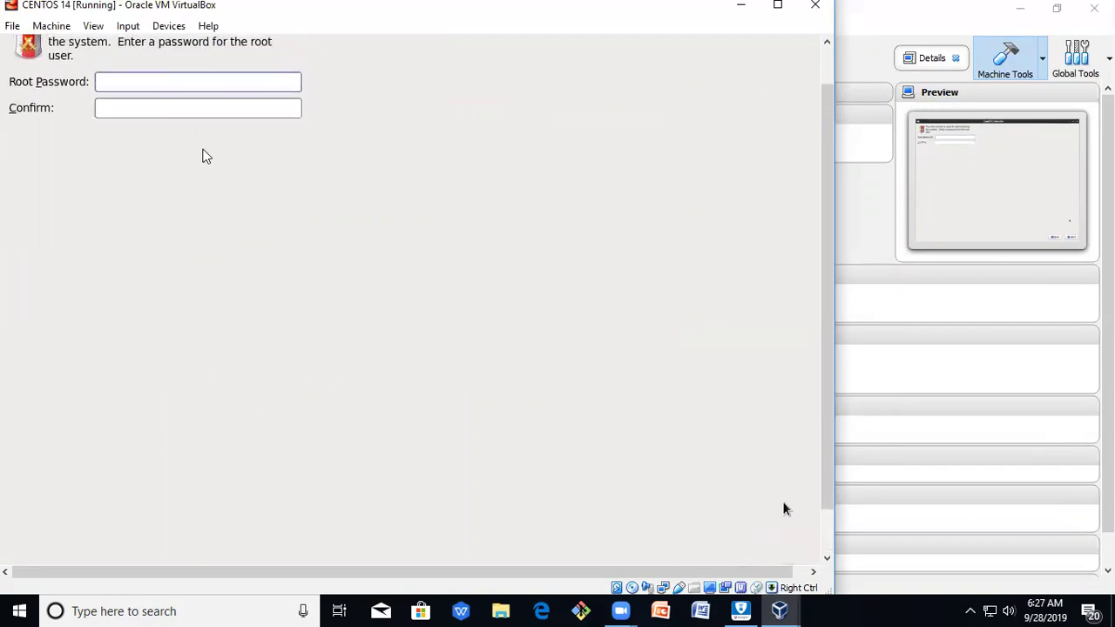
# Step: Enter and confirm the root password, then choose Use Anyway on the weak-password warning
pyautogui.click(169, 83)
pyautogui.write('1234567')
pyautogui.click(98, 108)
pyautogui.write('******')
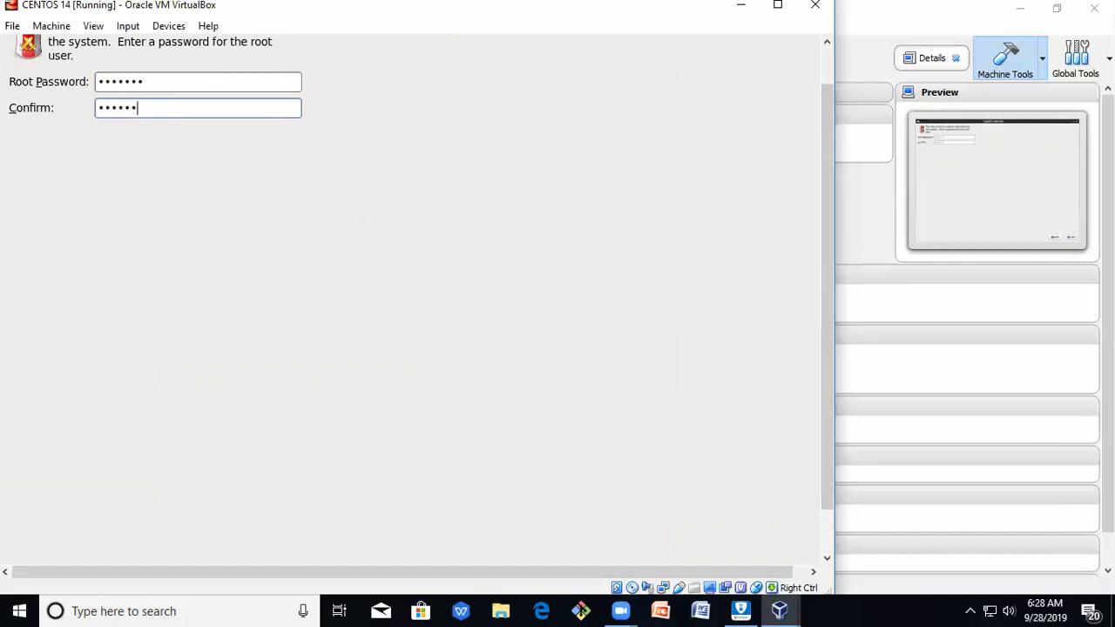
pyautogui.write('*')
pyautogui.press('Return')
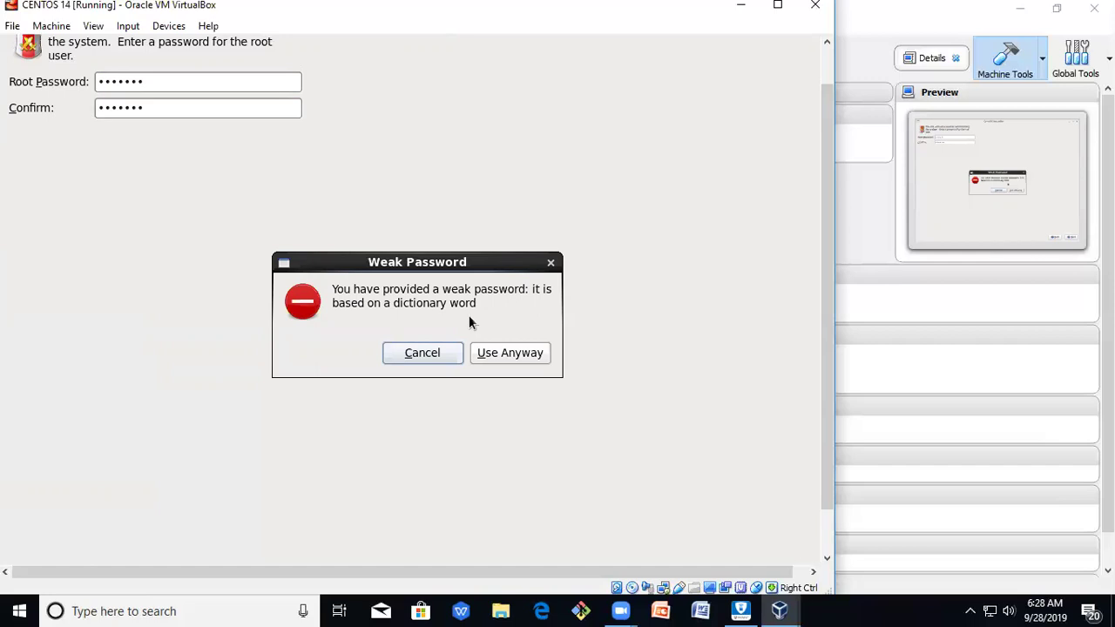
pyautogui.click(519, 352)
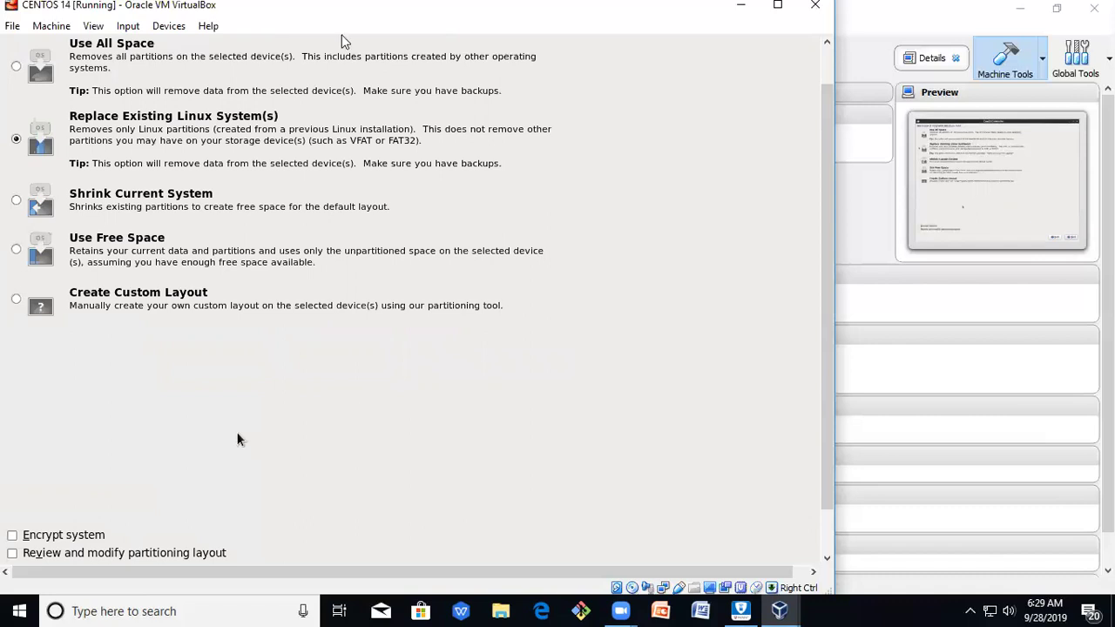
# Step: Choose Use All Space as the installation type and confirm Write changes to disk
pyautogui.scroll(3, 567, 214)
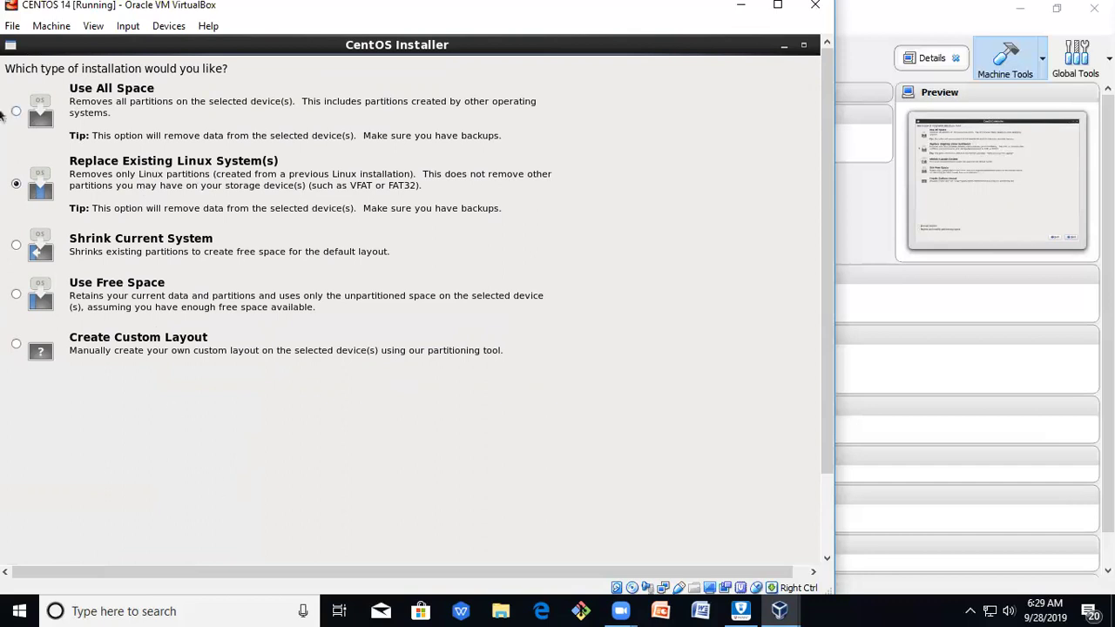
pyautogui.click(16, 111)
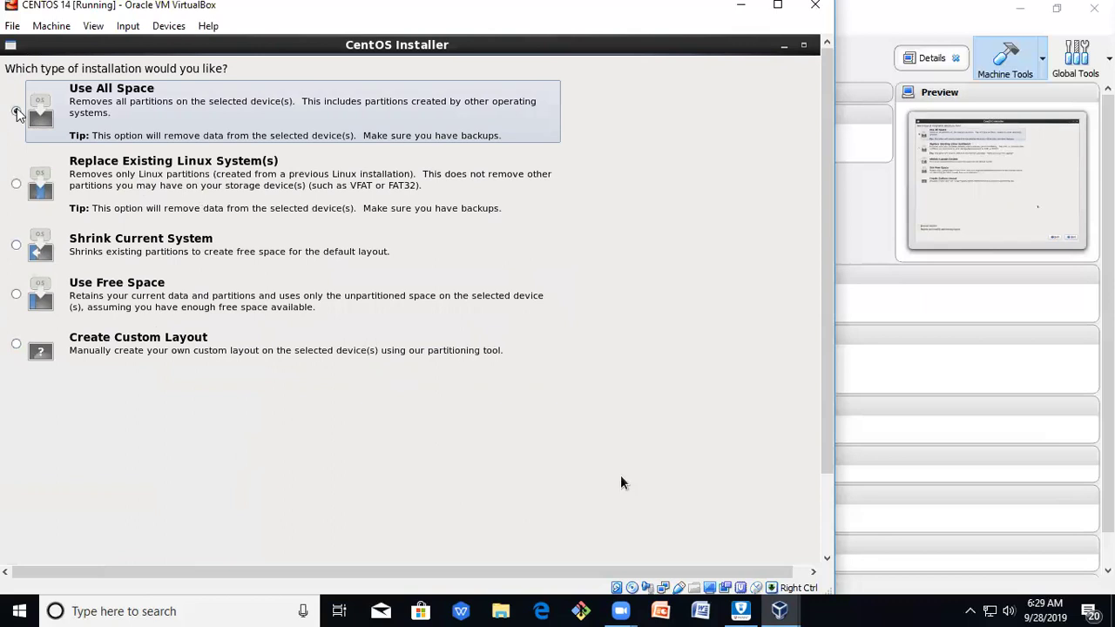
pyautogui.scroll(-2, 27, 117)
pyautogui.scroll(-2, 28, 123)
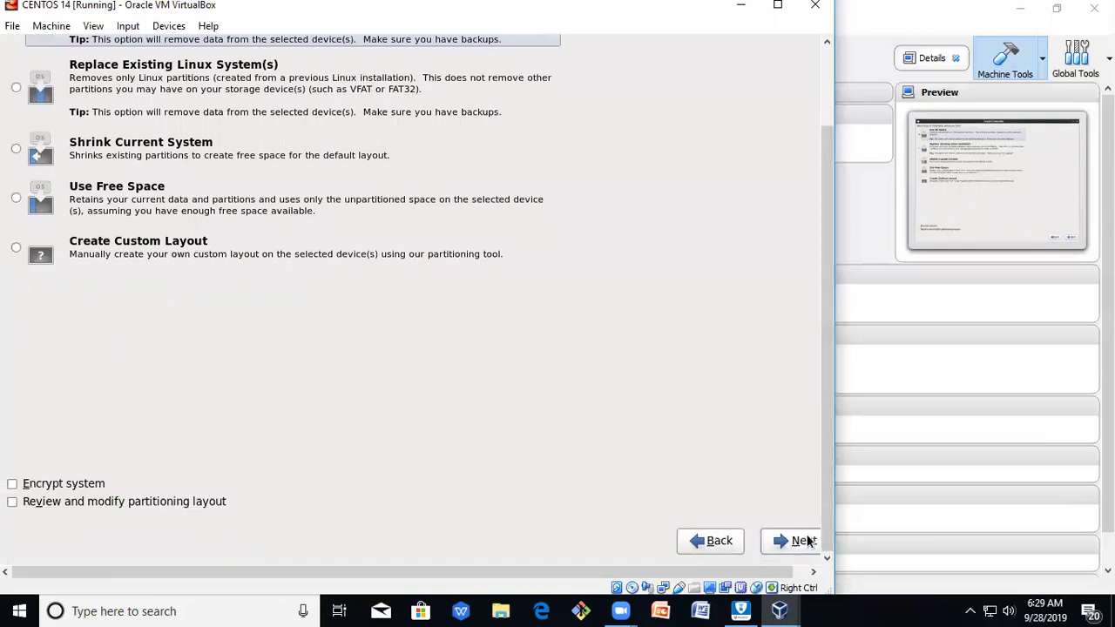
pyautogui.click(801, 540)
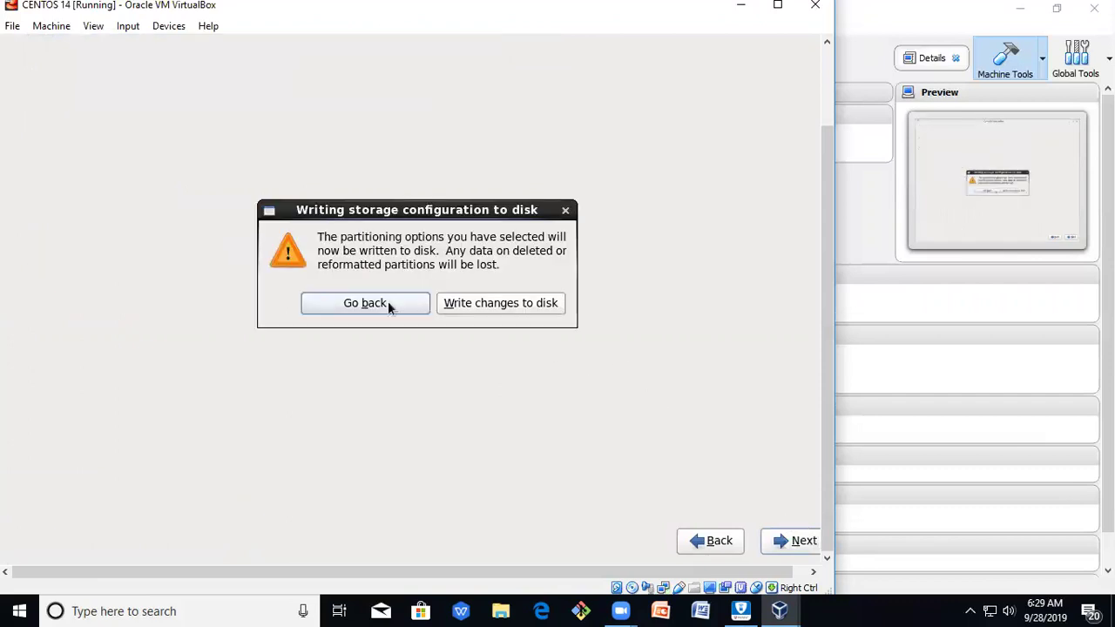
pyautogui.click(515, 303)
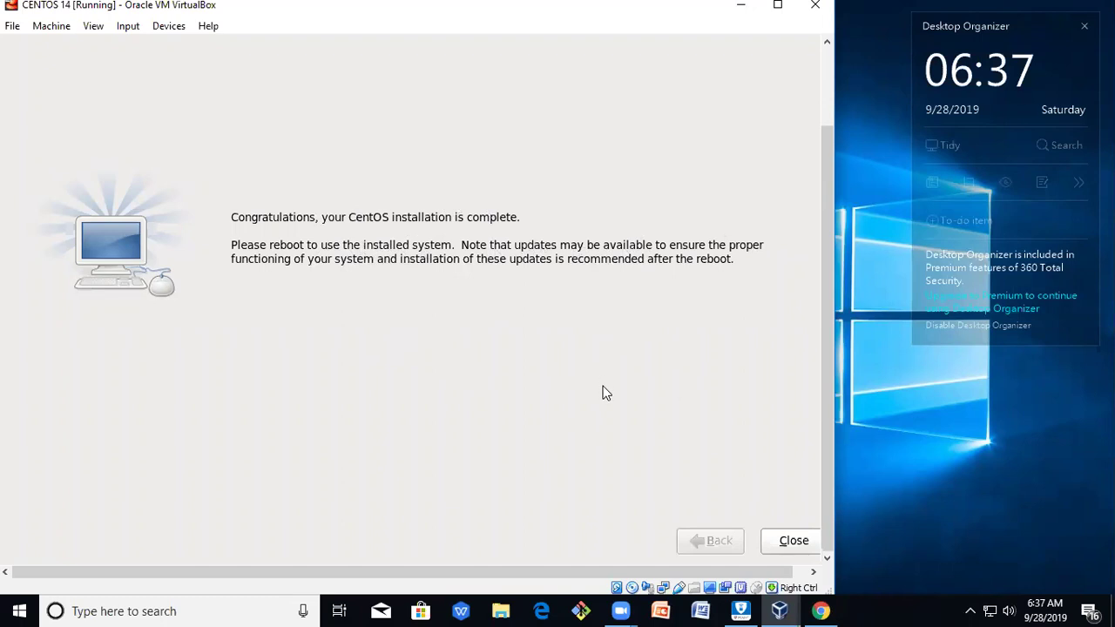
# Step: Close the finished installer, power off CENTOS 14 and return to the VirtualBox Manager
pyautogui.click(794, 541)
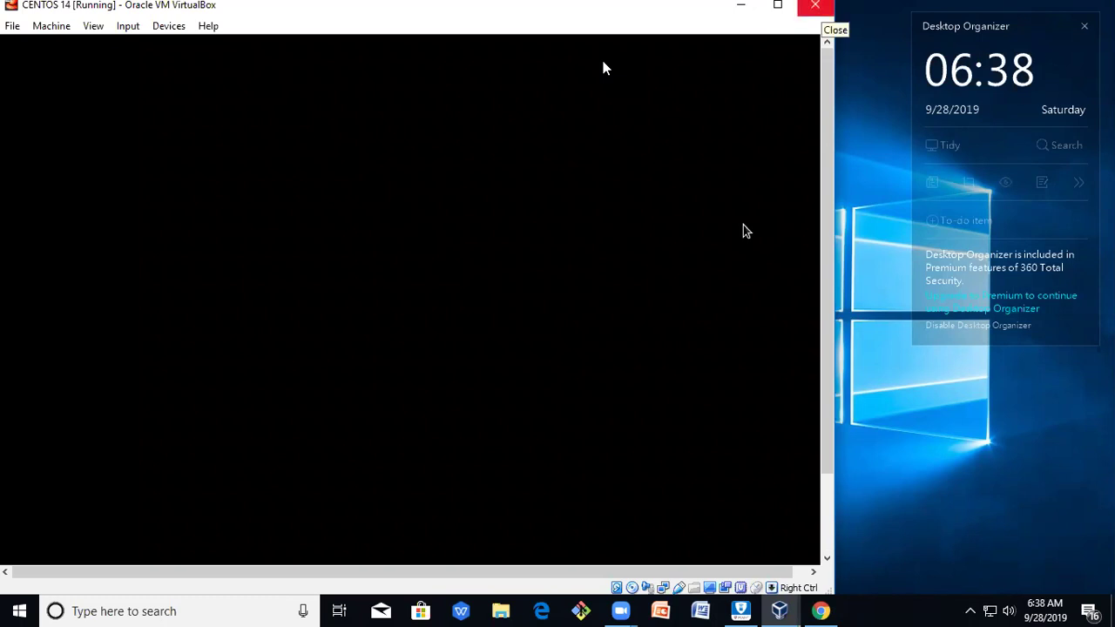
pyautogui.click(814, 6)
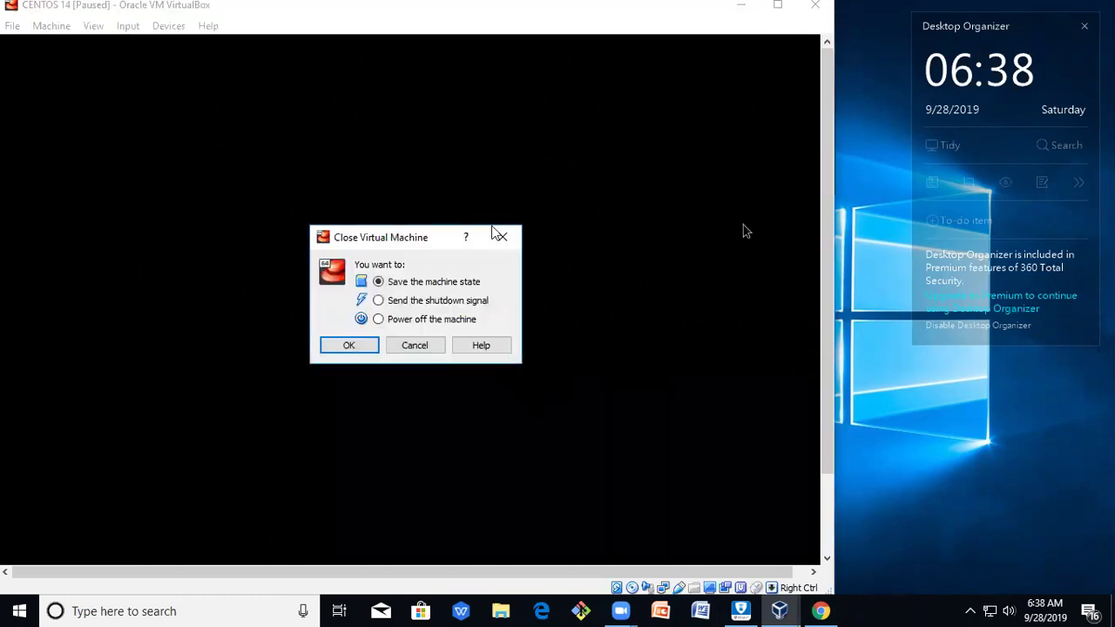
pyautogui.click(378, 320)
pyautogui.click(349, 346)
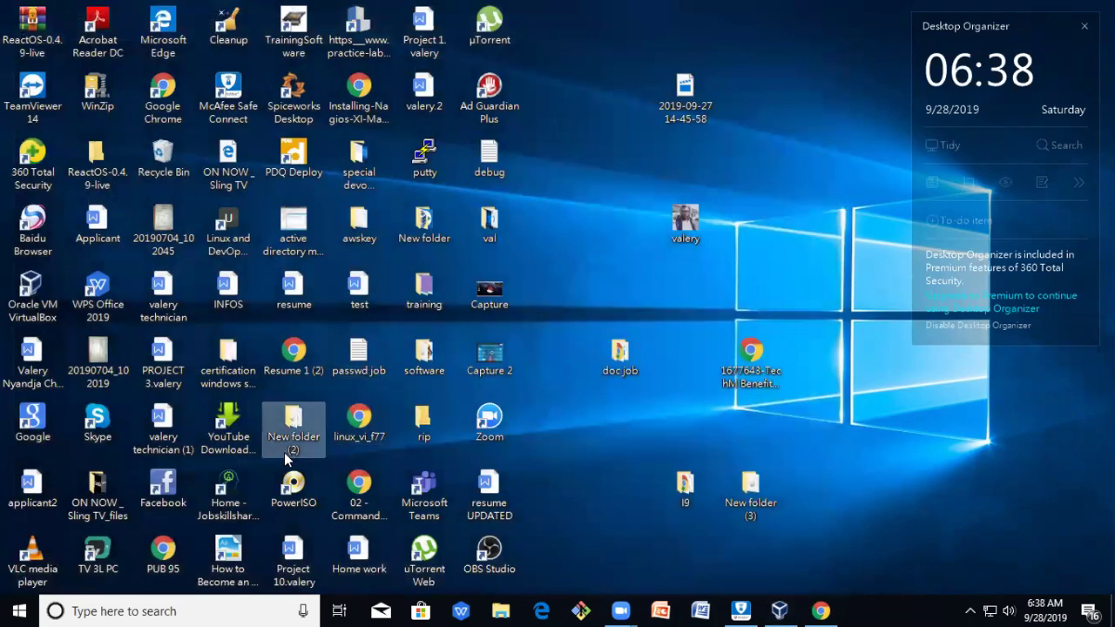
pyautogui.click(779, 610)
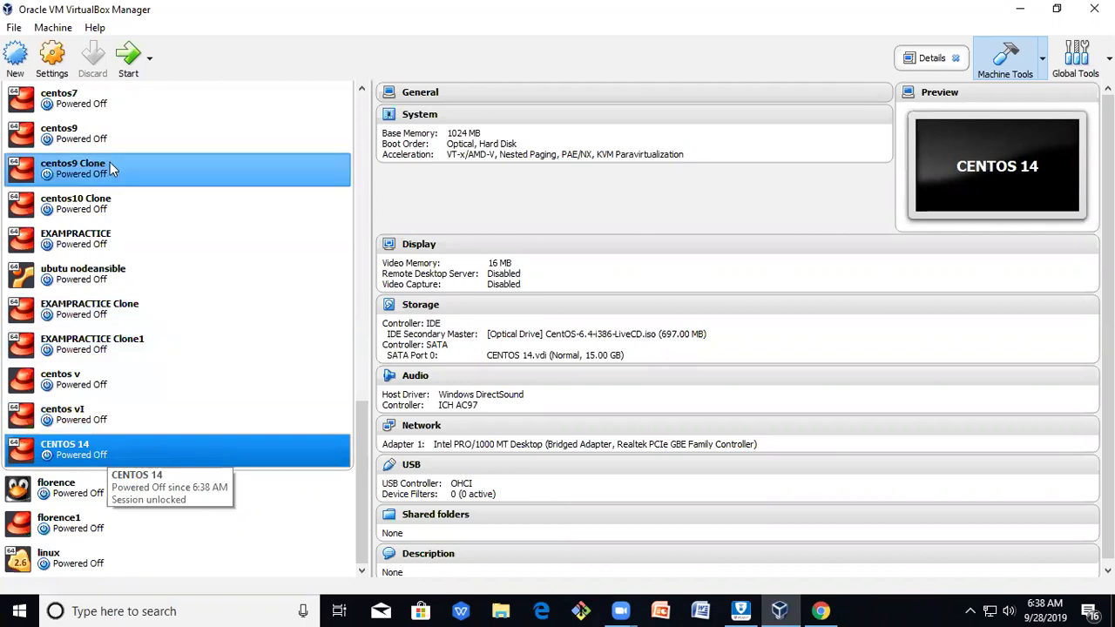
pyautogui.click(128, 57)
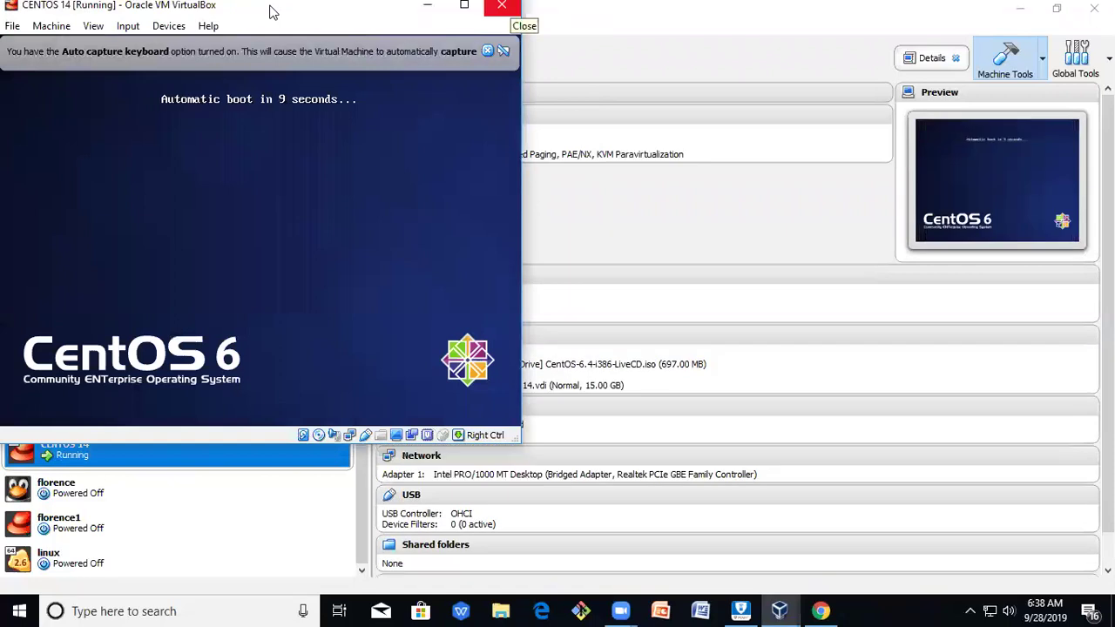
pyautogui.click(501, 5)
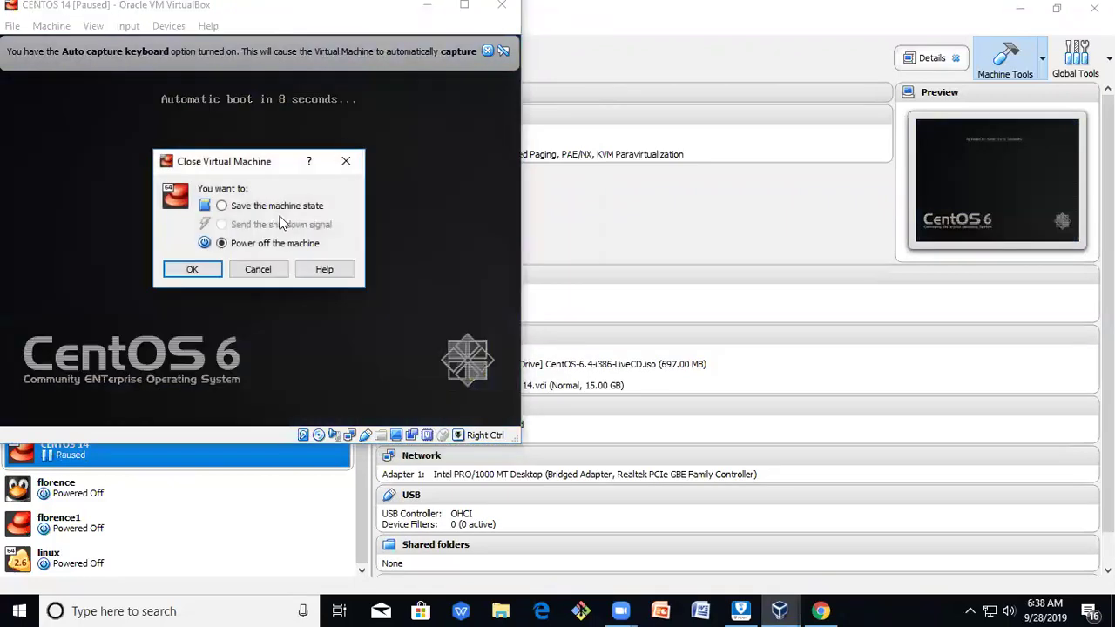
pyautogui.click(196, 266)
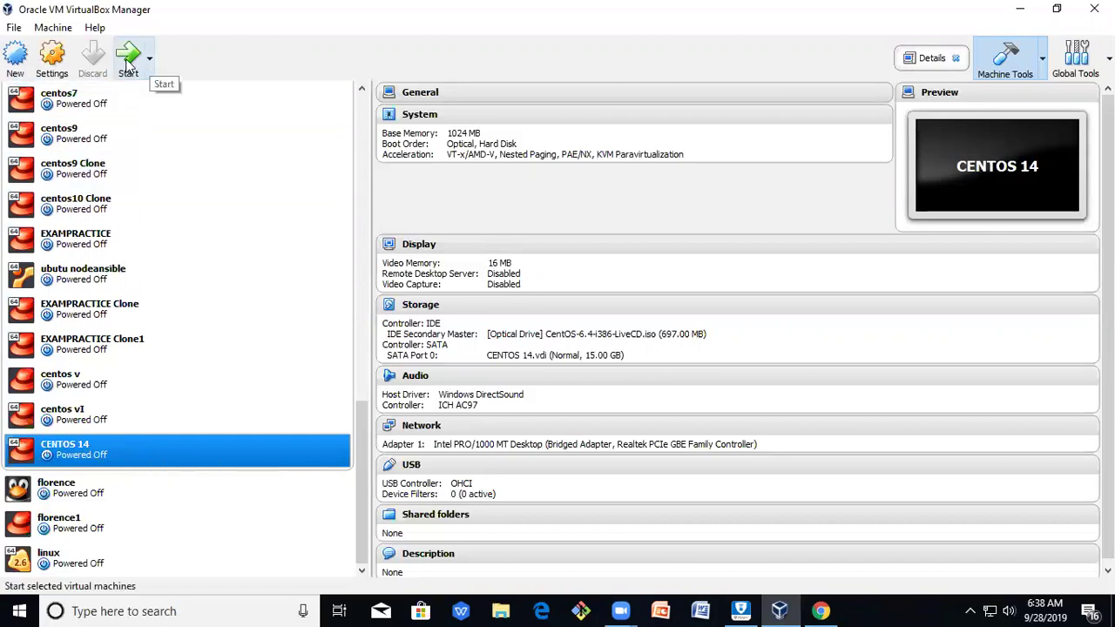
pyautogui.click(50, 55)
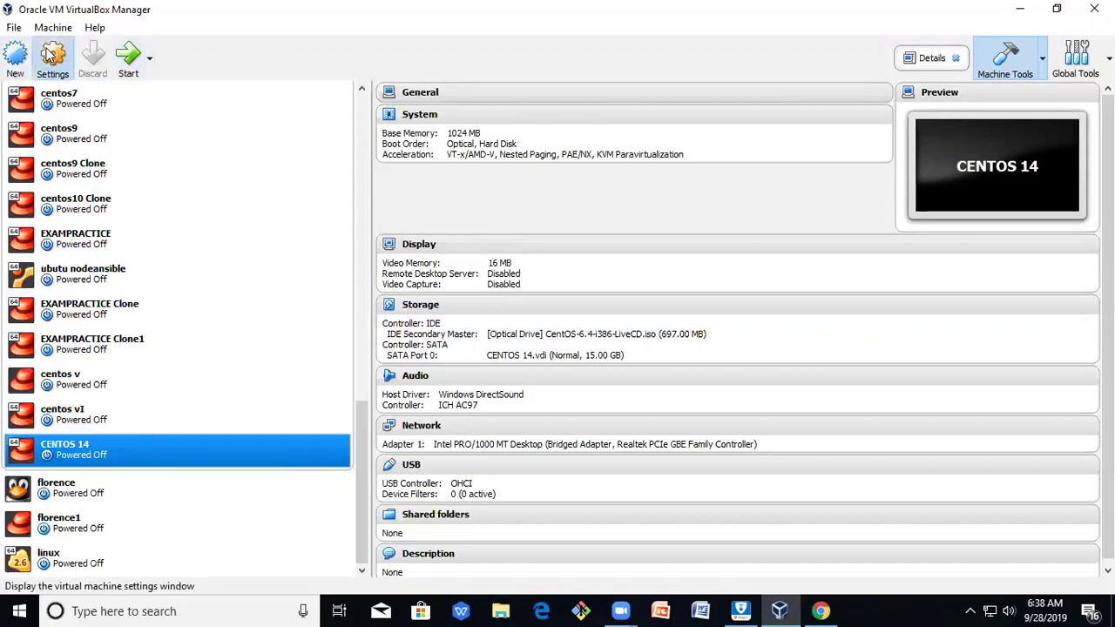
# Step: Remove CentOS-6.4-i386-LiveCD.iso from CENTOS 14's IDE optical drive in Storage settings and save
pyautogui.click(349, 229)
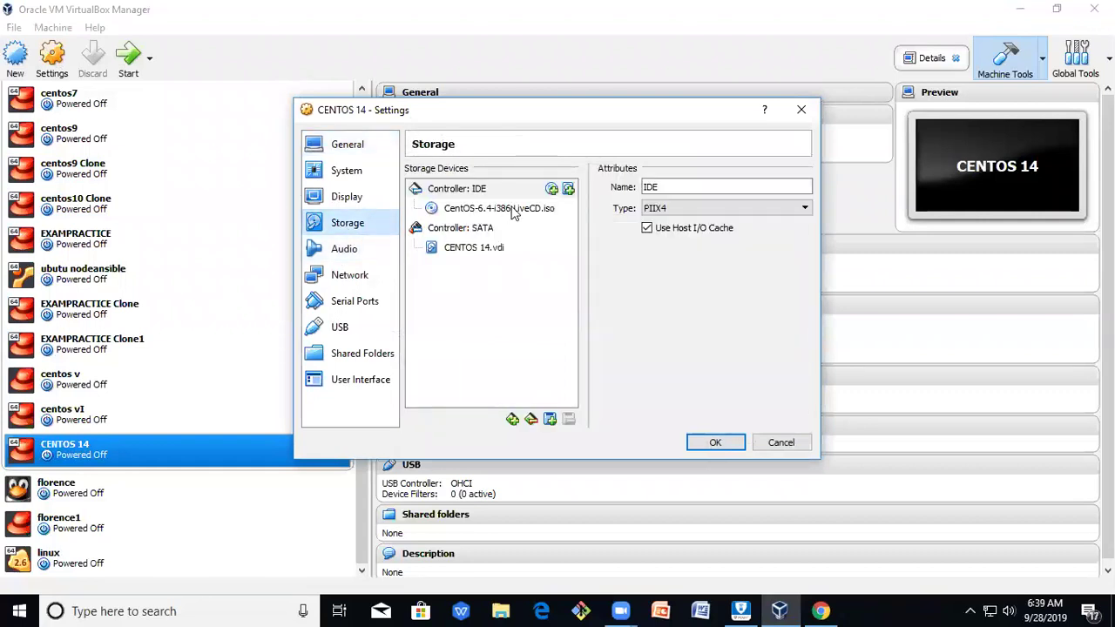
pyautogui.click(514, 214)
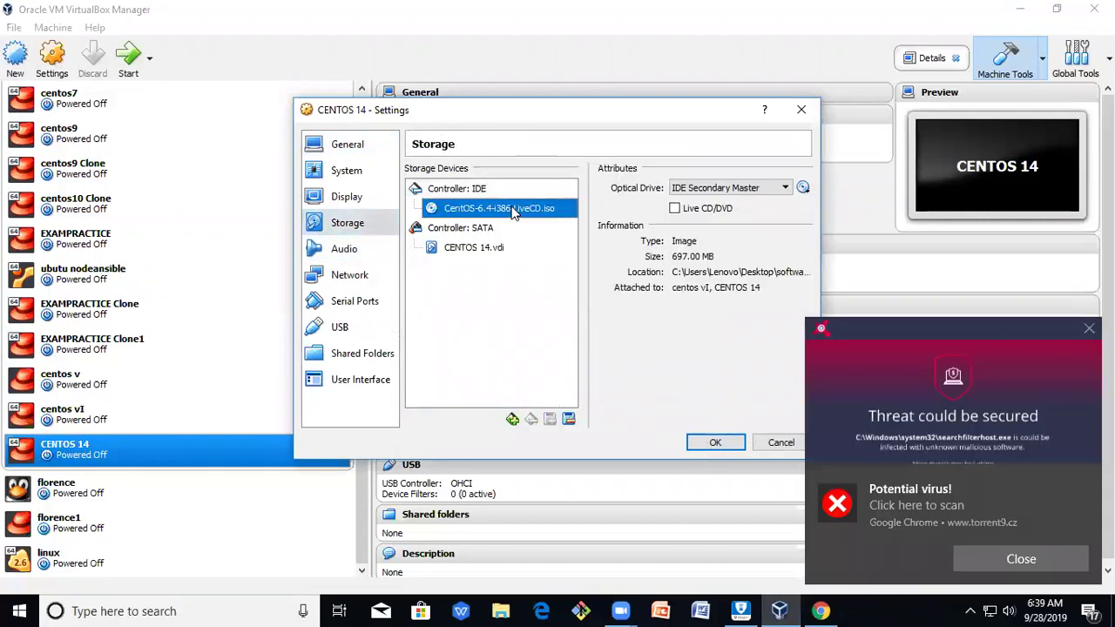
pyautogui.click(1026, 559)
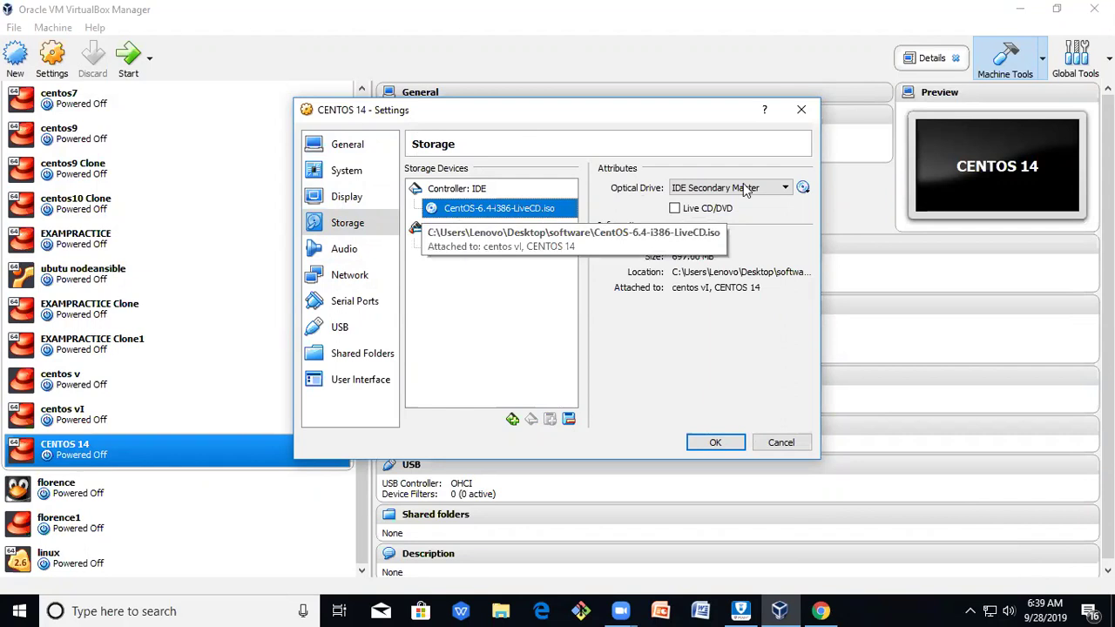
pyautogui.click(803, 189)
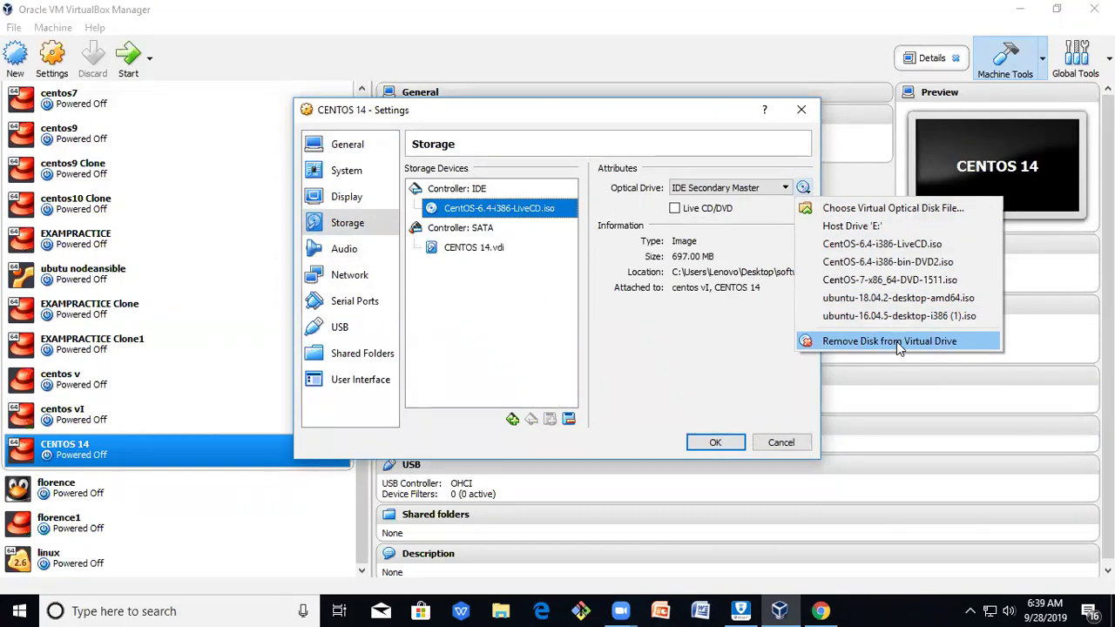
pyautogui.click(900, 346)
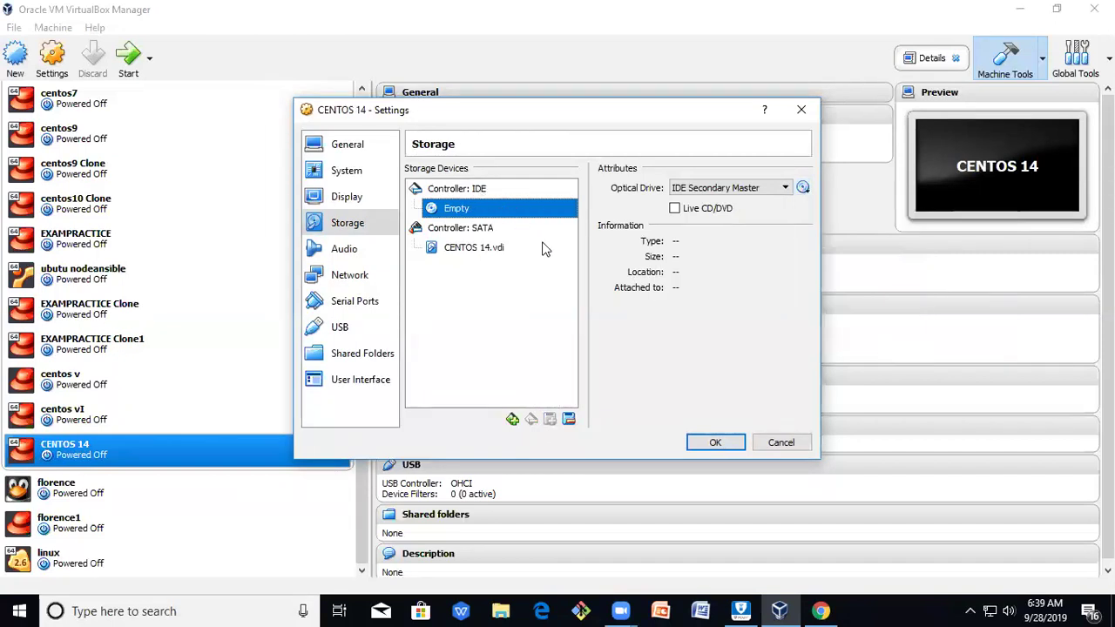
pyautogui.click(715, 442)
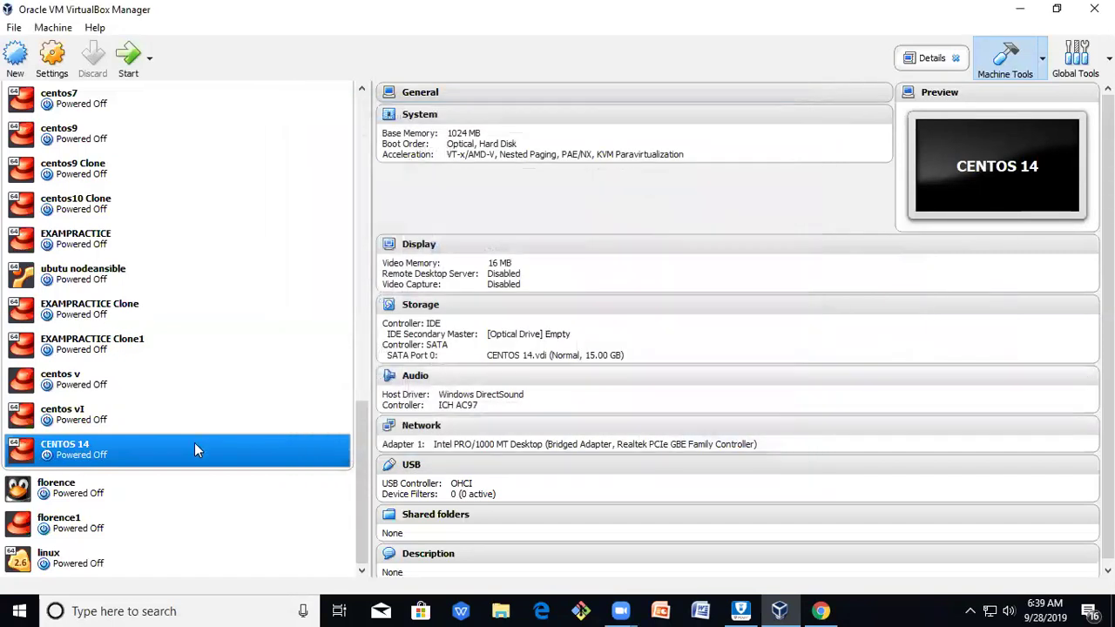
# Step: Start CENTOS 14 again, dismiss the keyboard capture notice and maximize its window
pyautogui.click(131, 61)
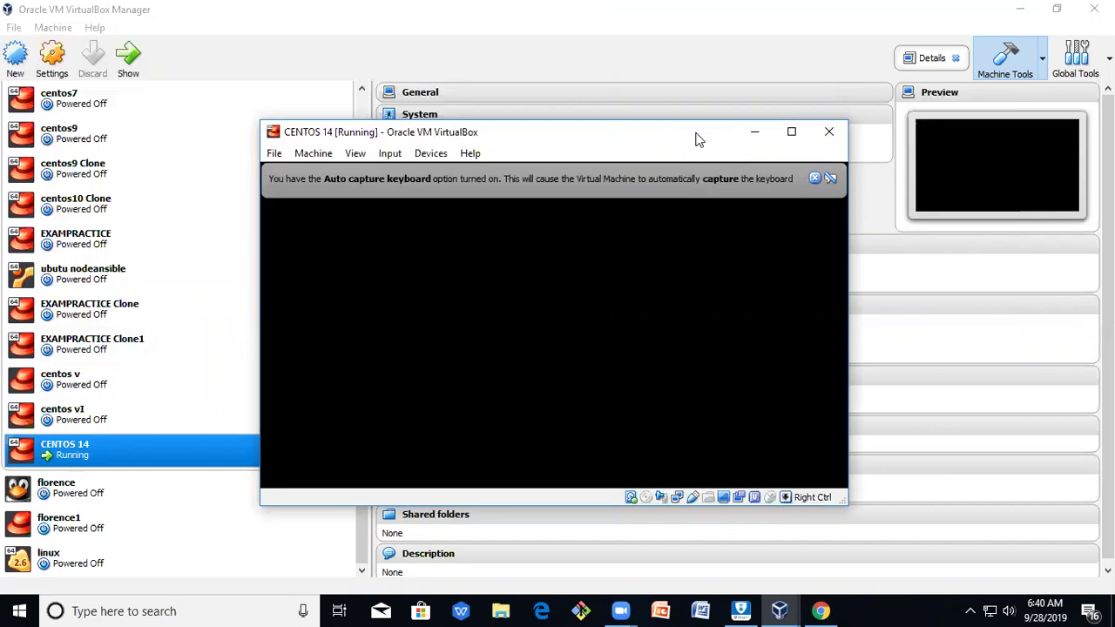
pyautogui.click(815, 179)
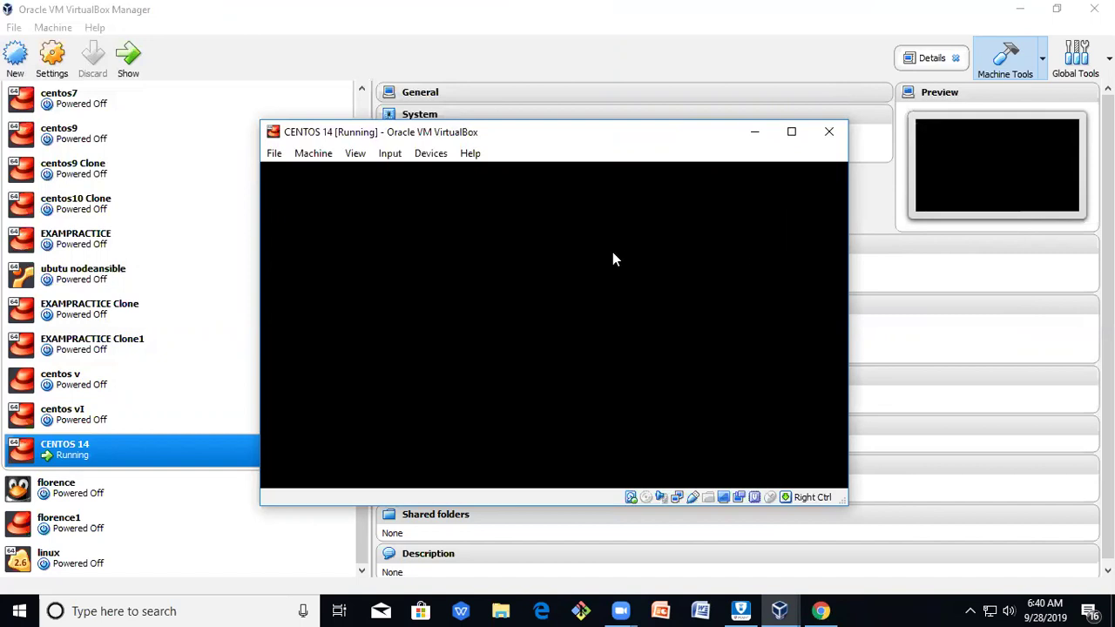
pyautogui.doubleClick(556, 133)
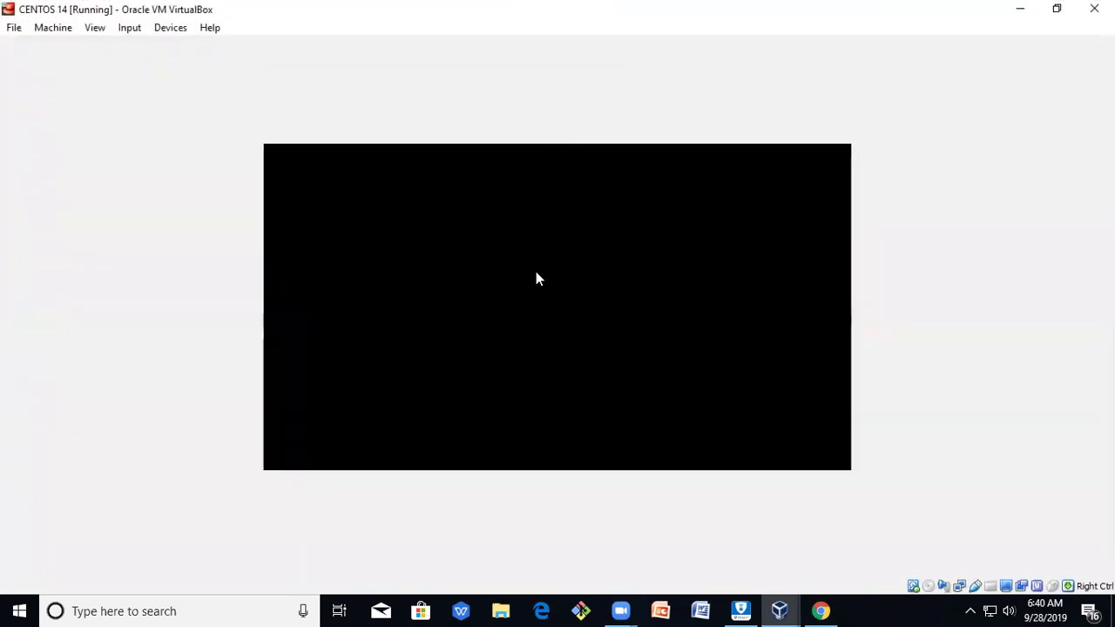